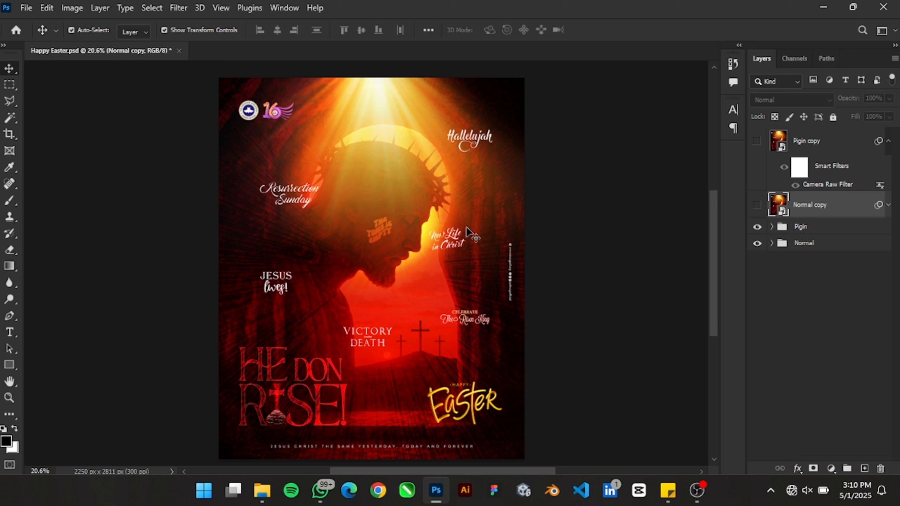
- Compare the Pigin copy and Normal copy versions of the flyer by showing and hiding each layer
click(757, 141)
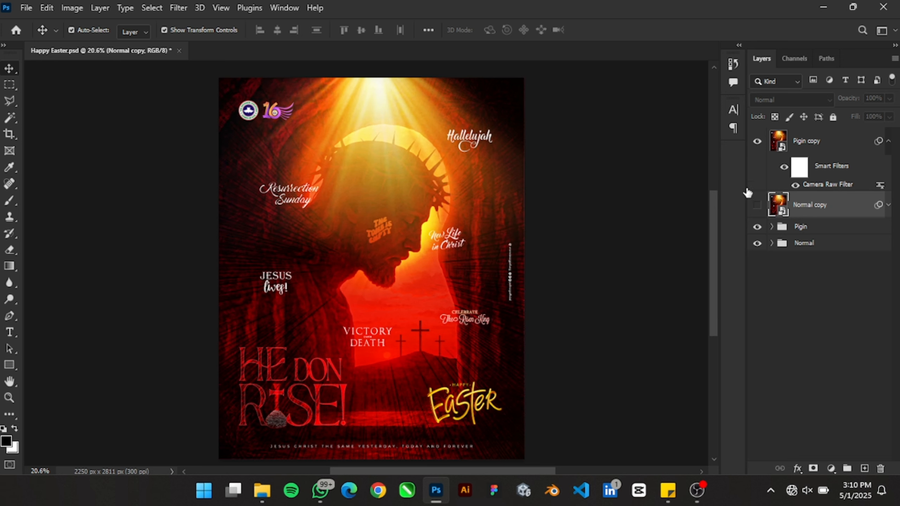
click(757, 206)
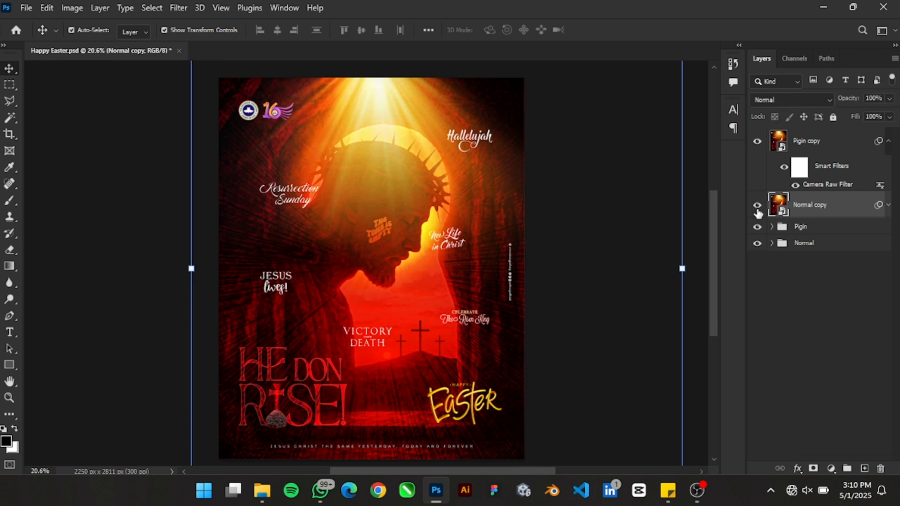
click(757, 207)
click(757, 142)
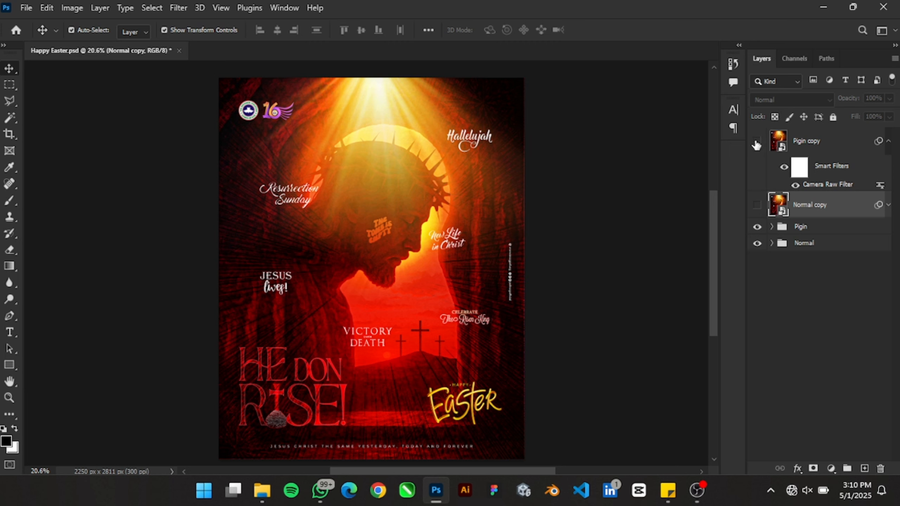
click(757, 206)
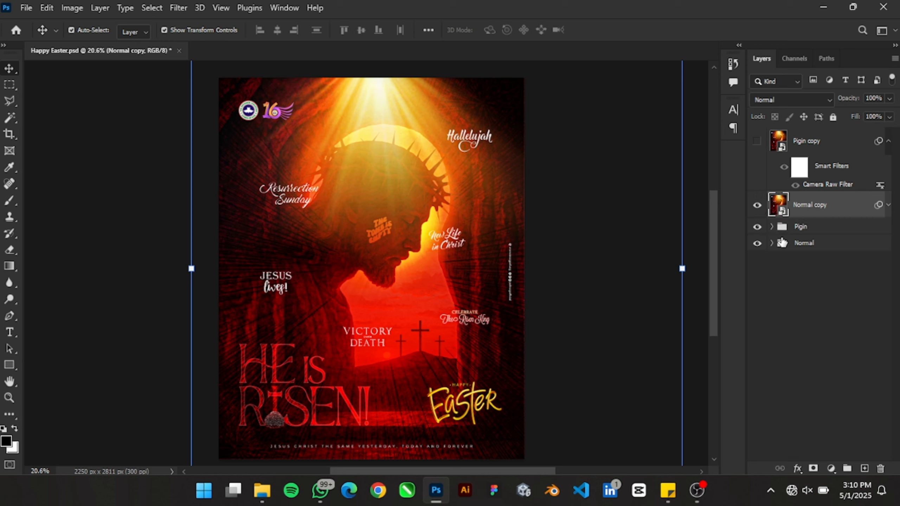
click(757, 206)
- Hide the Pigin group, and inside the Normal group hide Layer 13 and the He is Risien group
click(758, 227)
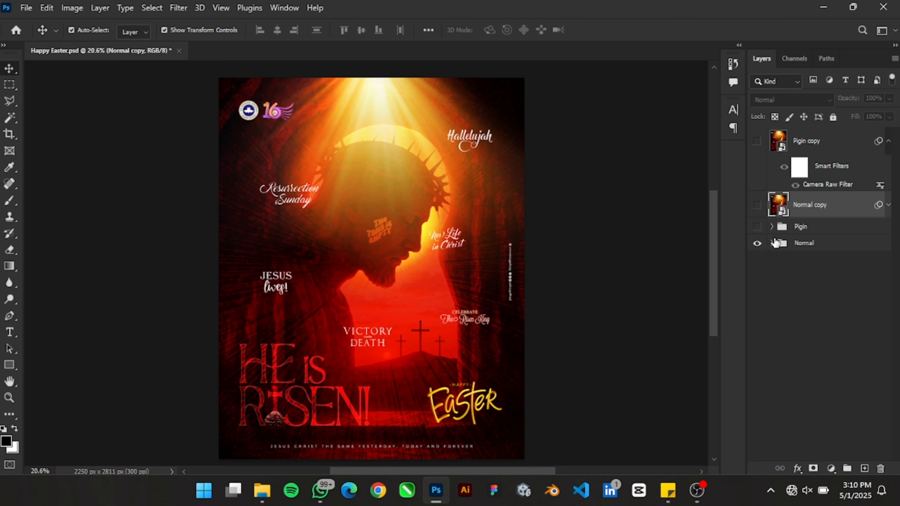
click(772, 243)
scroll(774, 259, down, 12)
scroll(783, 249, up, 7)
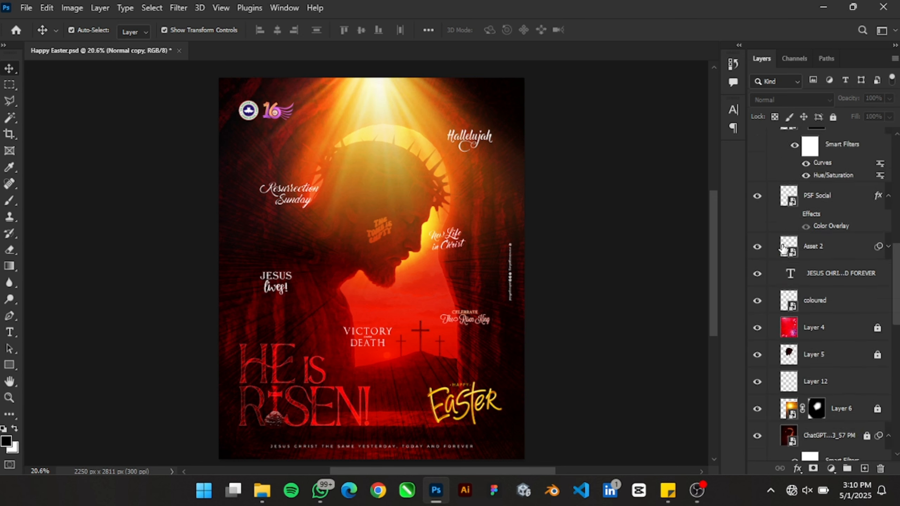
scroll(758, 206, up, 6)
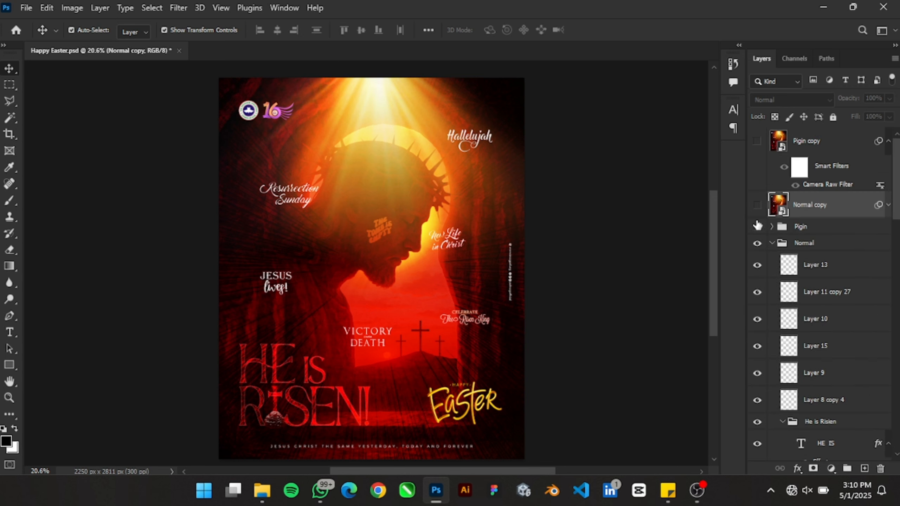
click(757, 265)
click(757, 422)
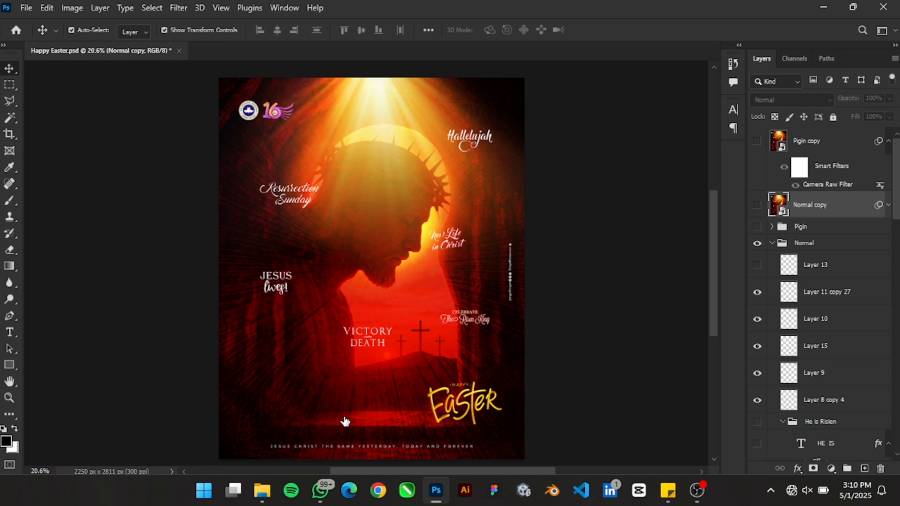
- Switch to the Easter folder in File Explorer and look over its reference images
mouse_move(261, 495)
click(269, 443)
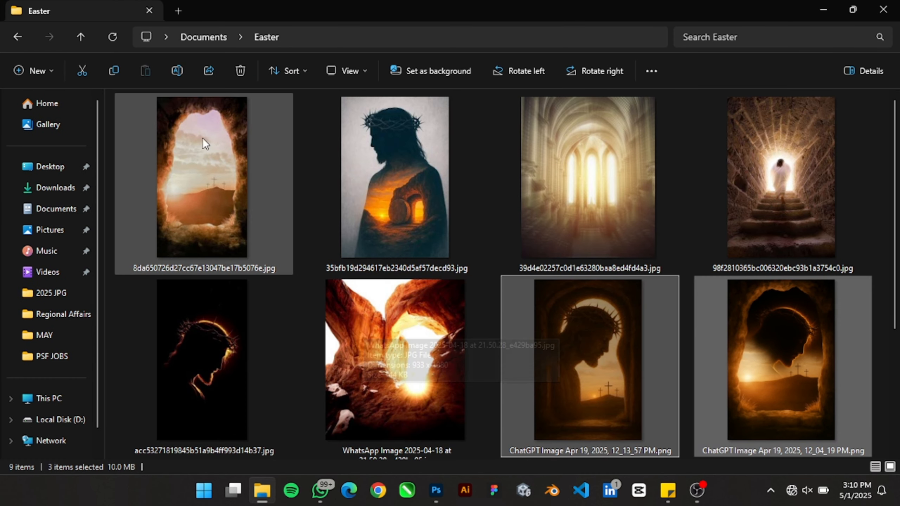
scroll(577, 238, down, 2)
scroll(577, 238, up, 2)
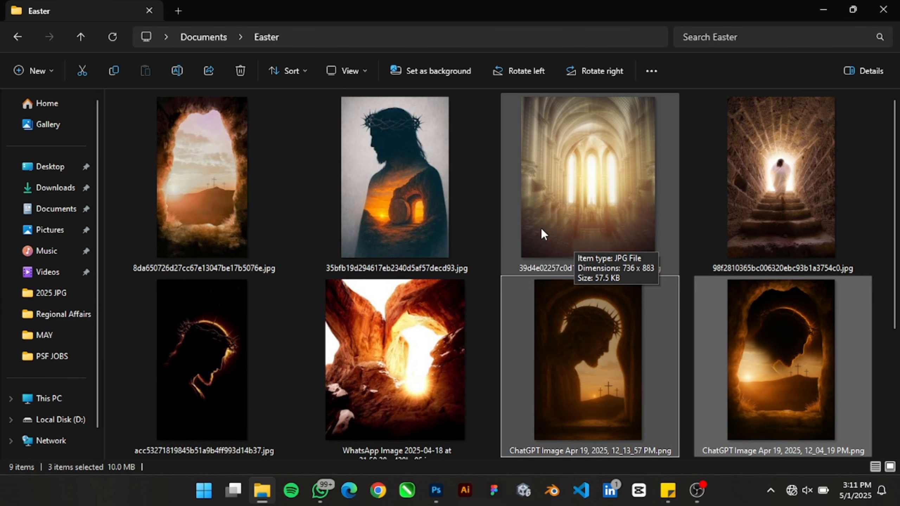
- Examine the individual source images: the tomb opening with crosses, the dark thorn-crowned silhouette and the two ChatGPT images
click(611, 368)
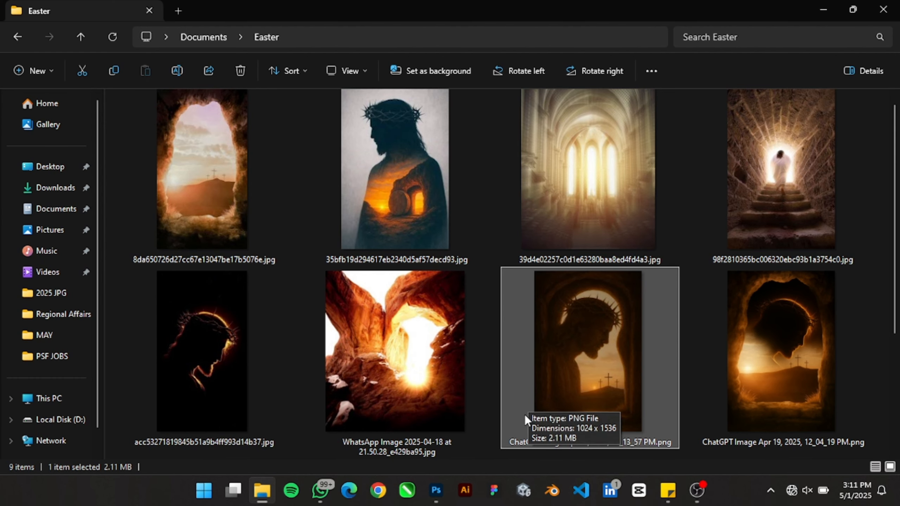
scroll(496, 368, down, 2)
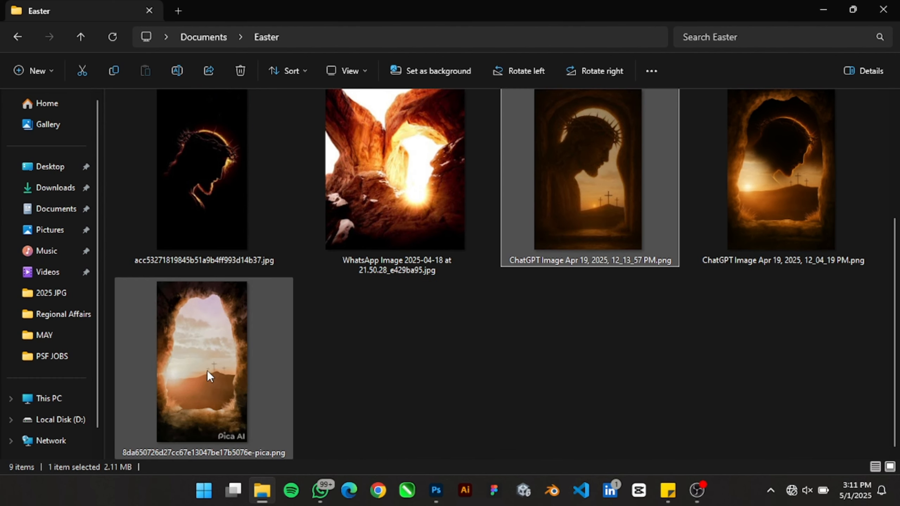
click(208, 328)
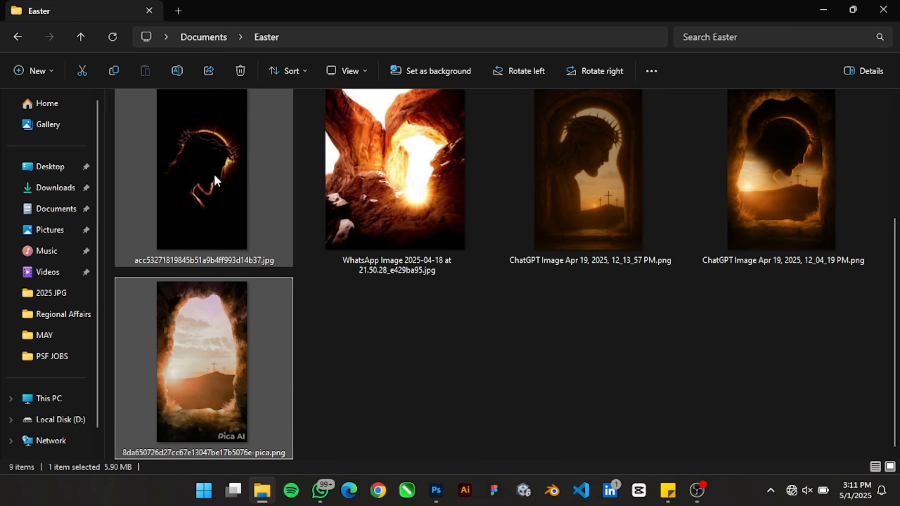
click(224, 189)
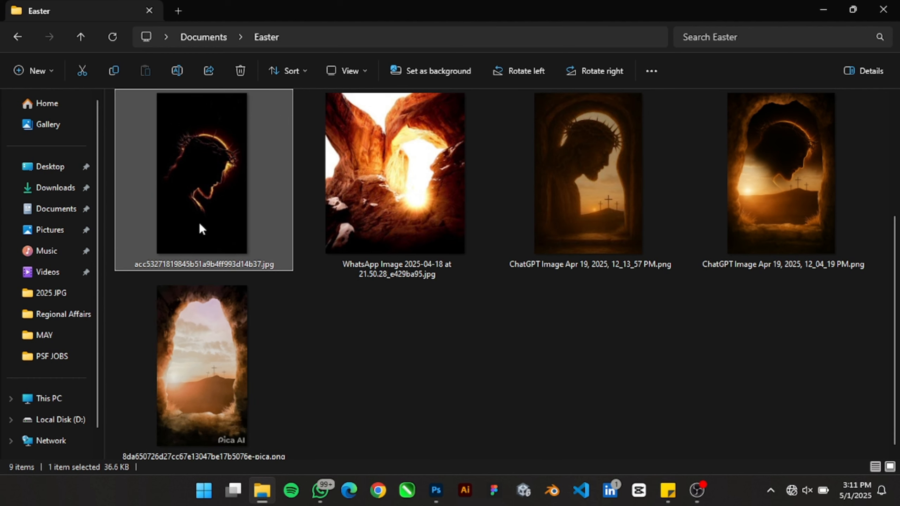
scroll(198, 226, up, 3)
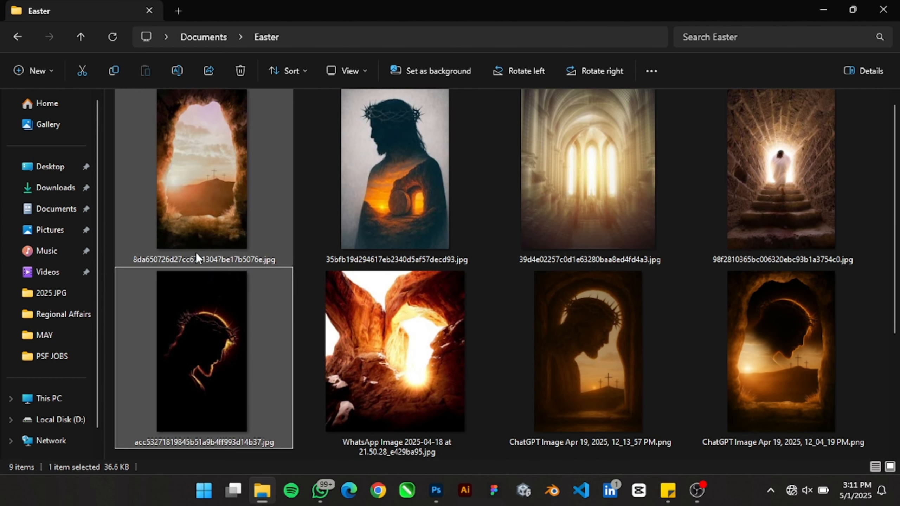
scroll(208, 333, down, 3)
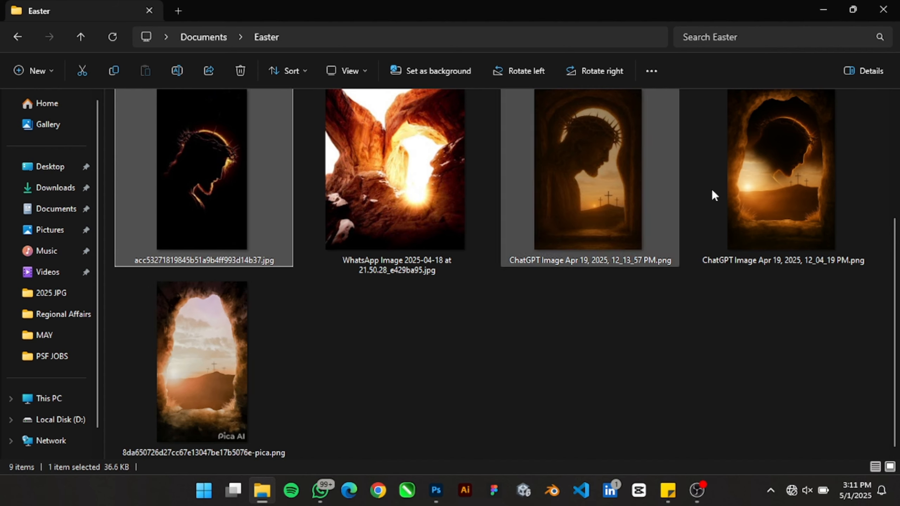
click(754, 183)
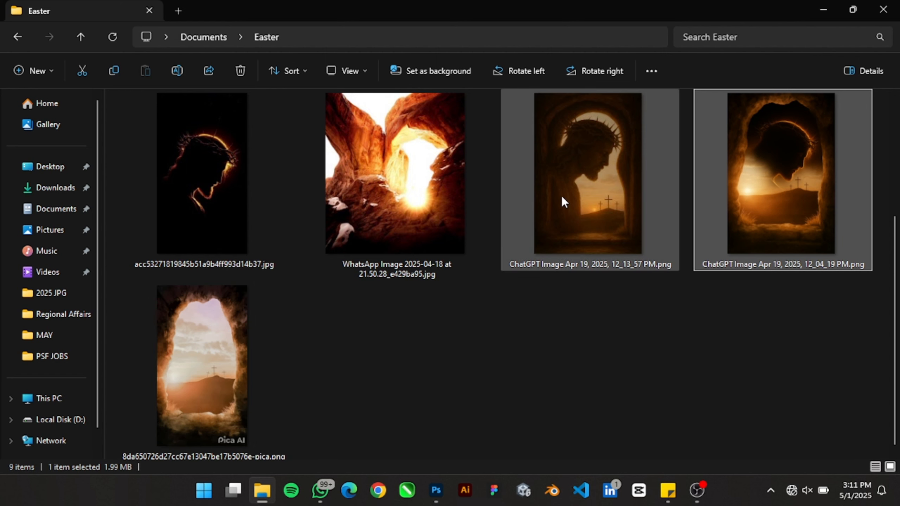
click(568, 172)
scroll(584, 184, up, 3)
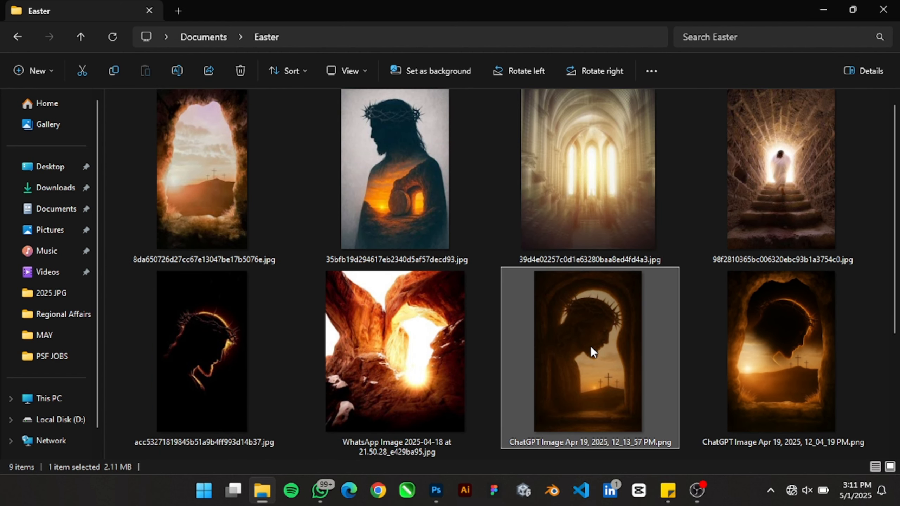
- View ChatGPT Image Apr 19, 2025, 12_13_57 PM.png in a maximized viewer, browse the neighbouring images, and close the viewer
double_click(590, 346)
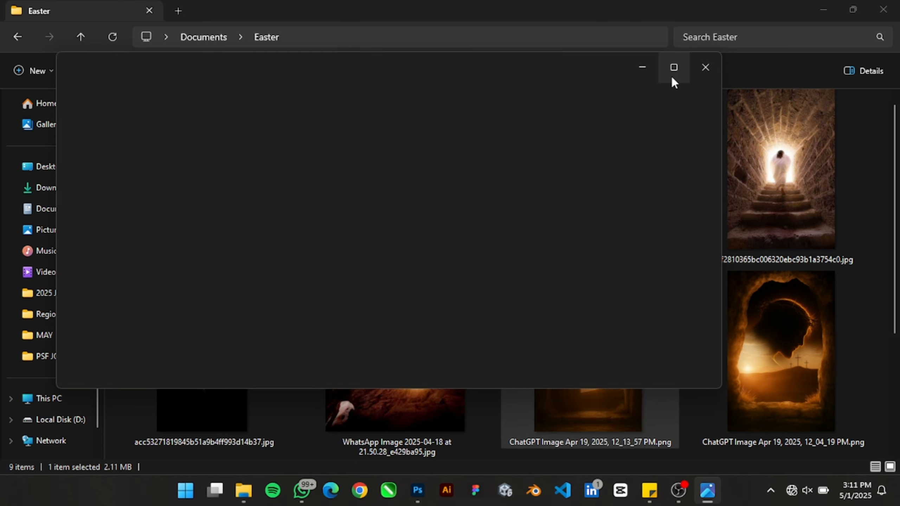
mouse_move(673, 77)
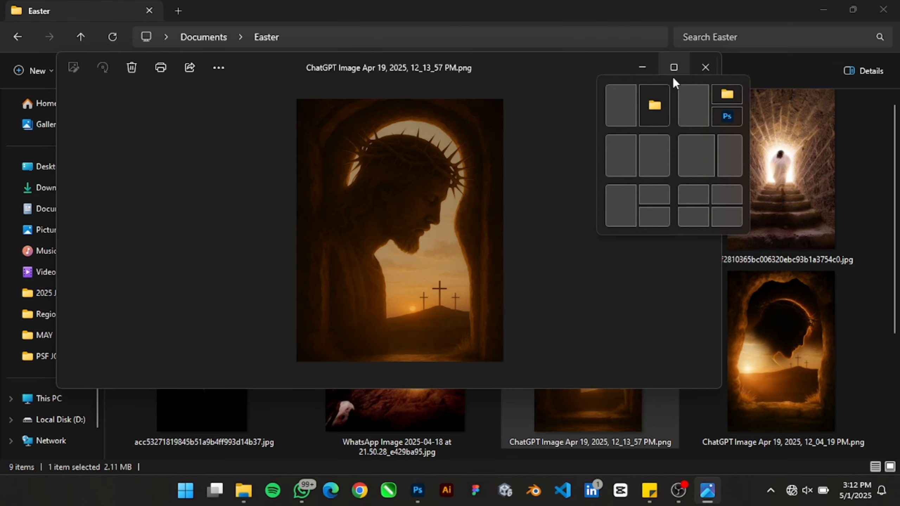
click(674, 67)
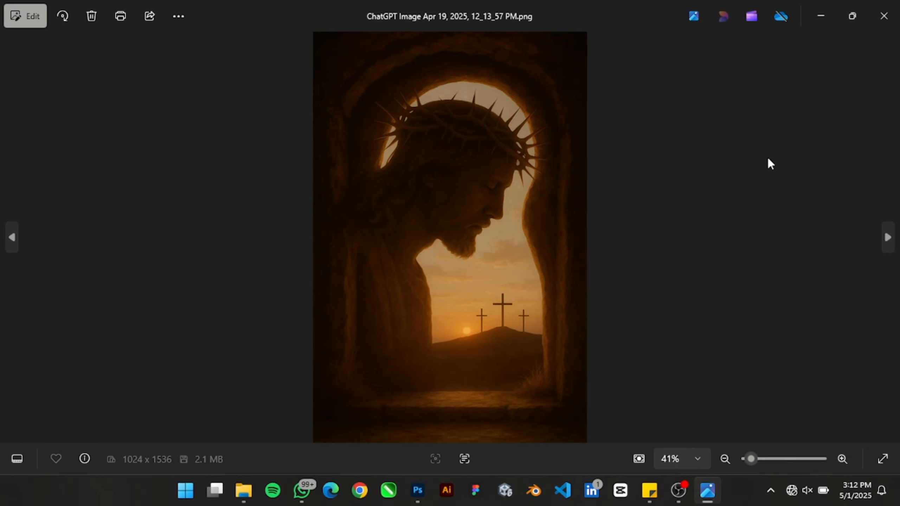
click(888, 237)
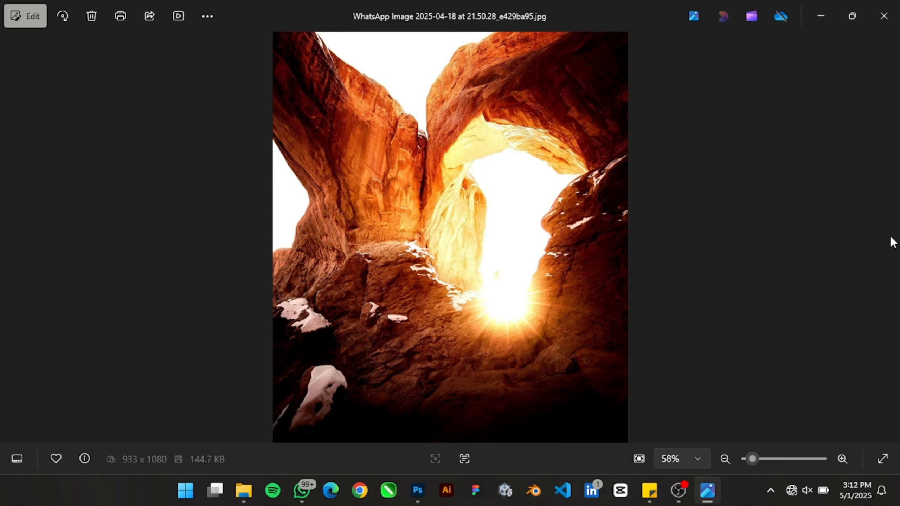
click(10, 234)
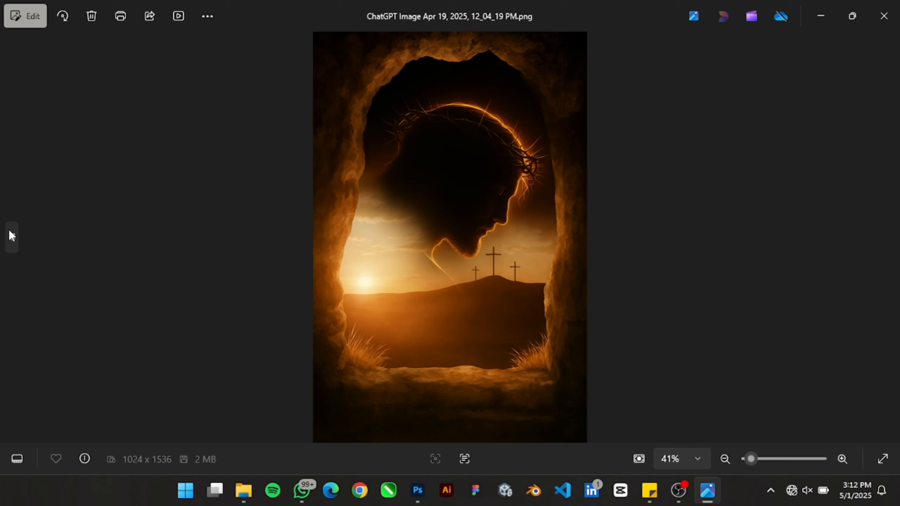
click(9, 231)
click(10, 234)
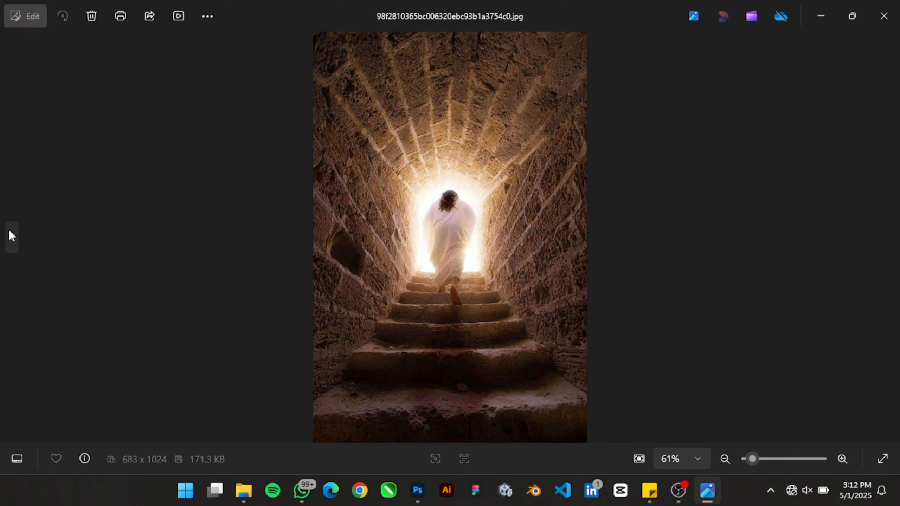
click(10, 234)
click(884, 15)
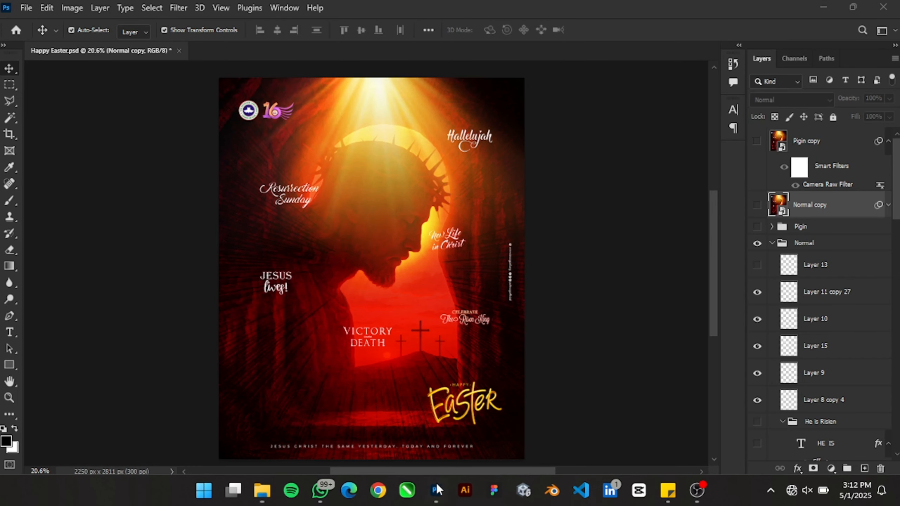
- Switch back to Photoshop and hide Layer 11 copy 27, Layer 10, Layer 15, Layer 9 and Layer 8 copy 4
click(436, 490)
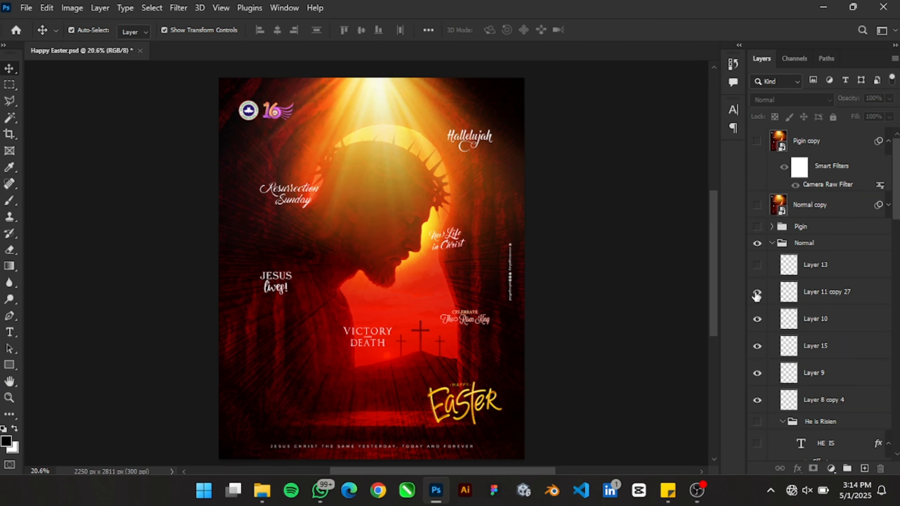
click(757, 293)
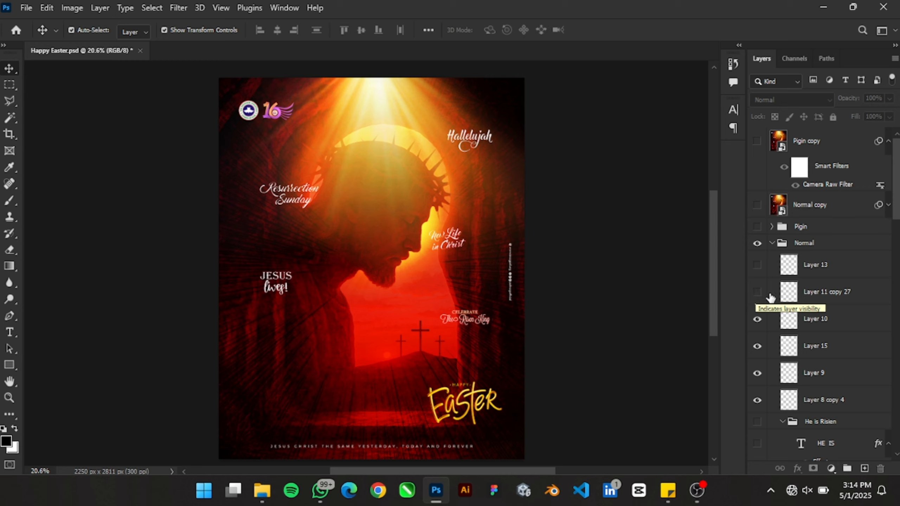
drag(758, 324, 762, 406)
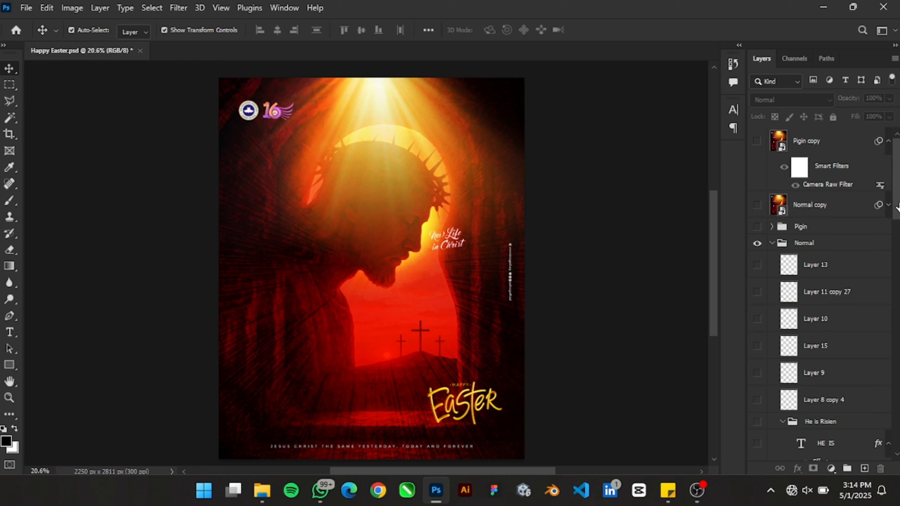
- Hide all layers from PSF Social down to the ChatGPT image layer, keeping the black Layer 0 visible
scroll(532, 219, down, 3)
scroll(369, 280, up, 1)
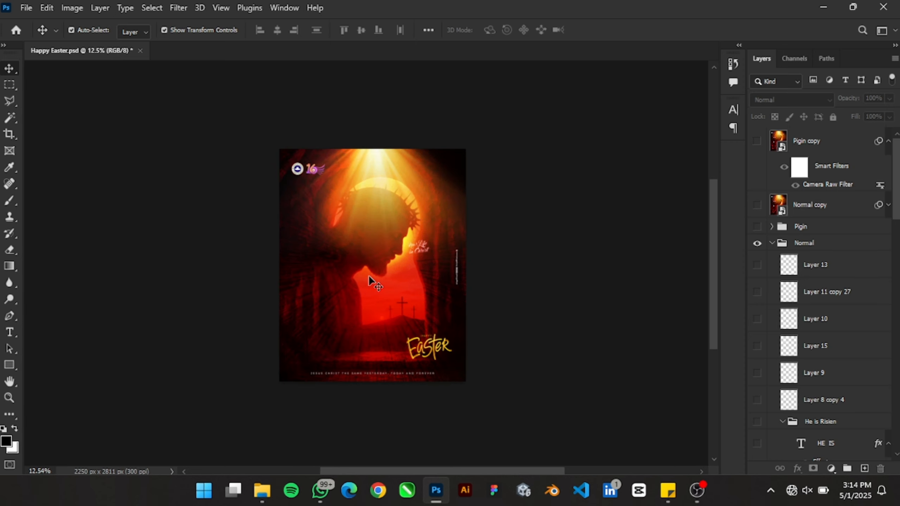
scroll(369, 280, up, 3)
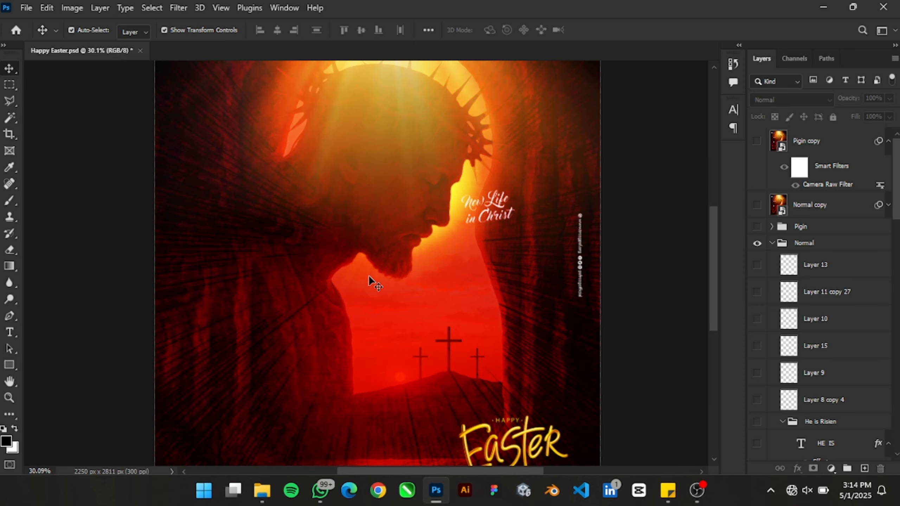
scroll(357, 258, down, 2)
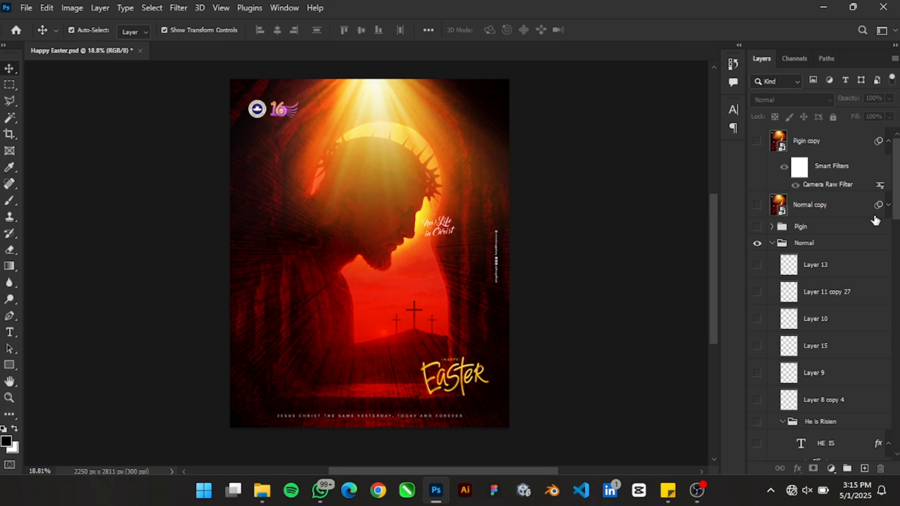
scroll(824, 270, down, 8)
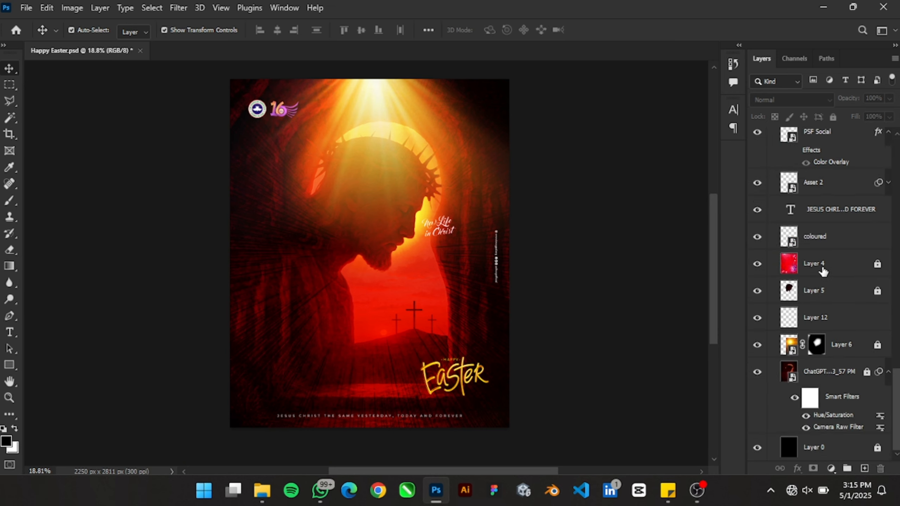
drag(758, 132, 762, 378)
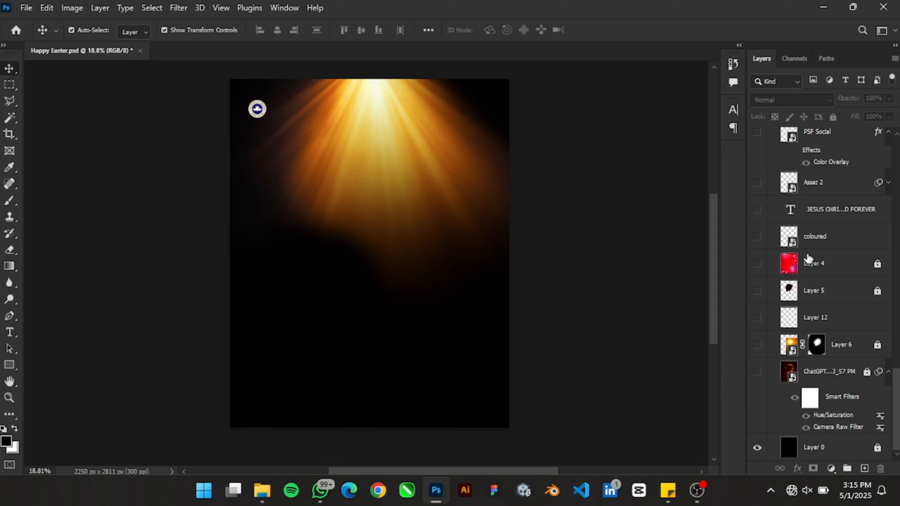
- Collapse the He is Risien group and hide Layer 1 and Layer 3, leaving only the black background
scroll(808, 257, up, 8)
scroll(779, 284, down, 8)
scroll(768, 269, up, 5)
click(757, 333)
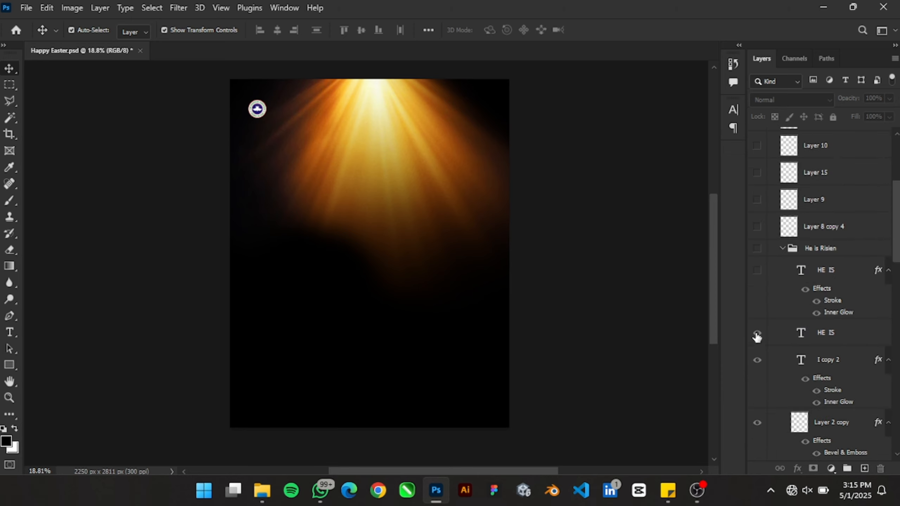
click(782, 248)
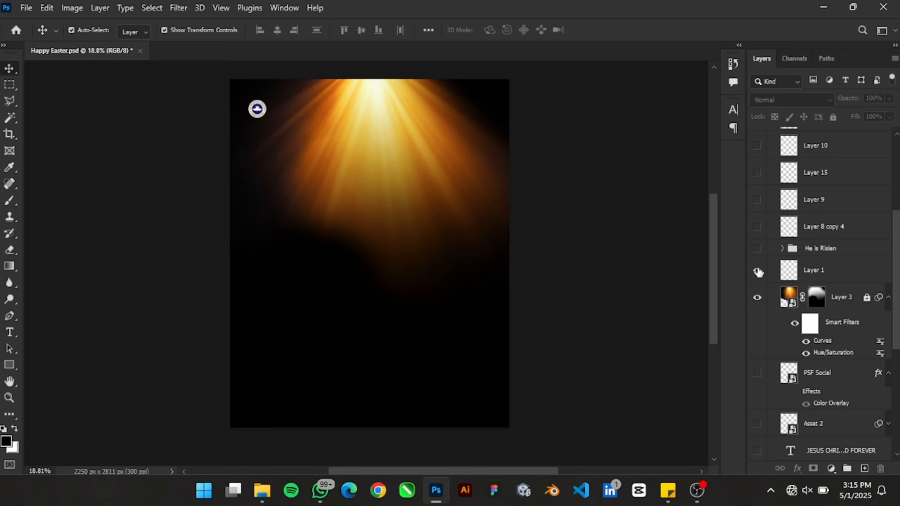
click(757, 298)
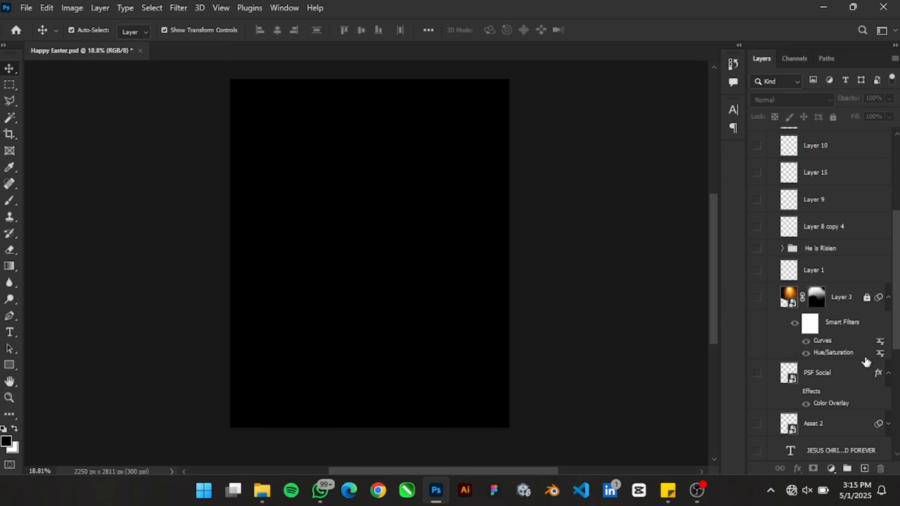
- Show the ChatGPT image layer above Layer 0, select it, and toggle its visibility to compare
drag(898, 329, 896, 449)
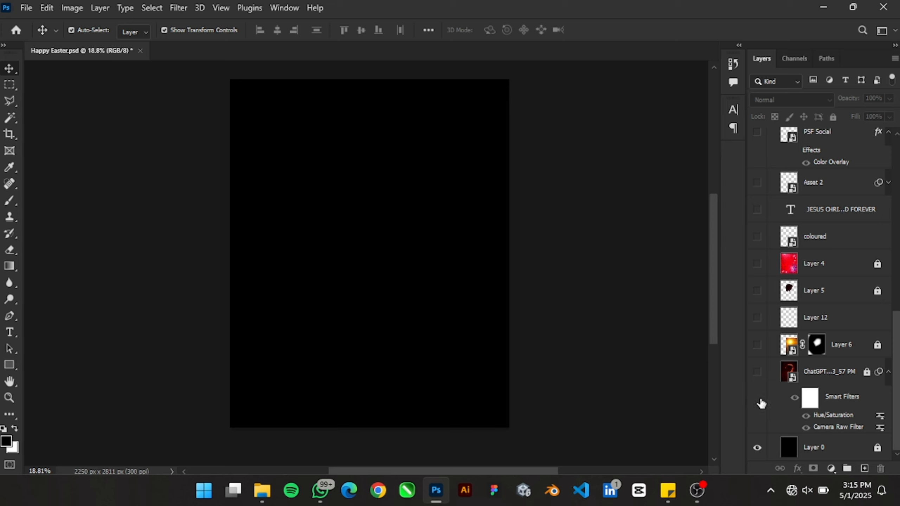
click(757, 372)
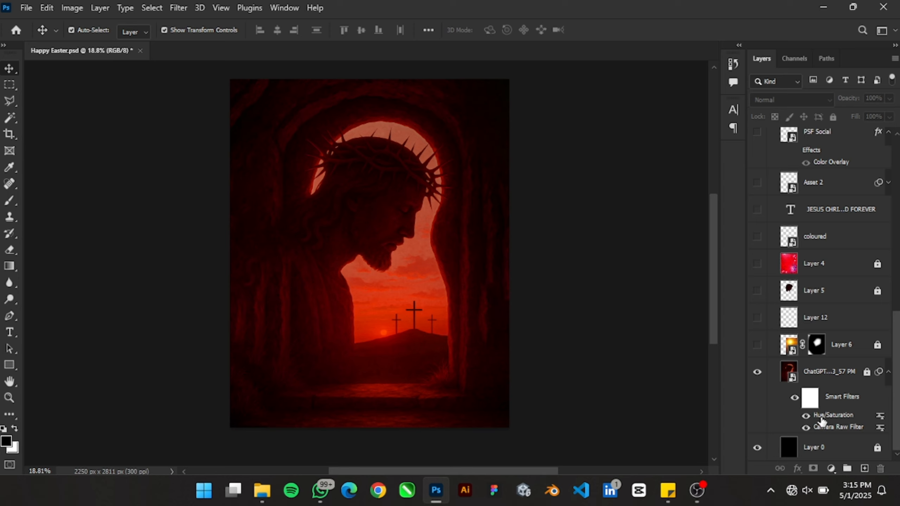
click(838, 431)
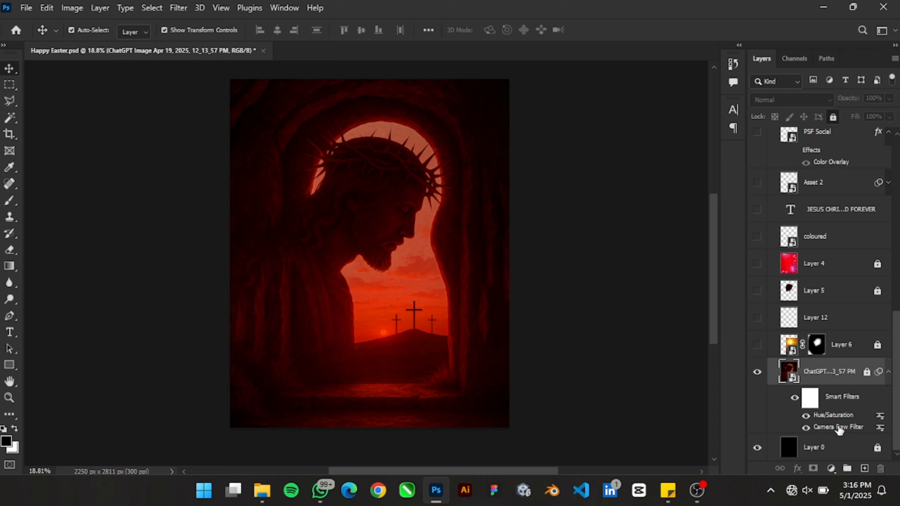
click(757, 372)
click(757, 372)
- Show the Layer 5 head cutout and the Layer 6 glow, checking each separately against the ChatGPT image layer
click(757, 345)
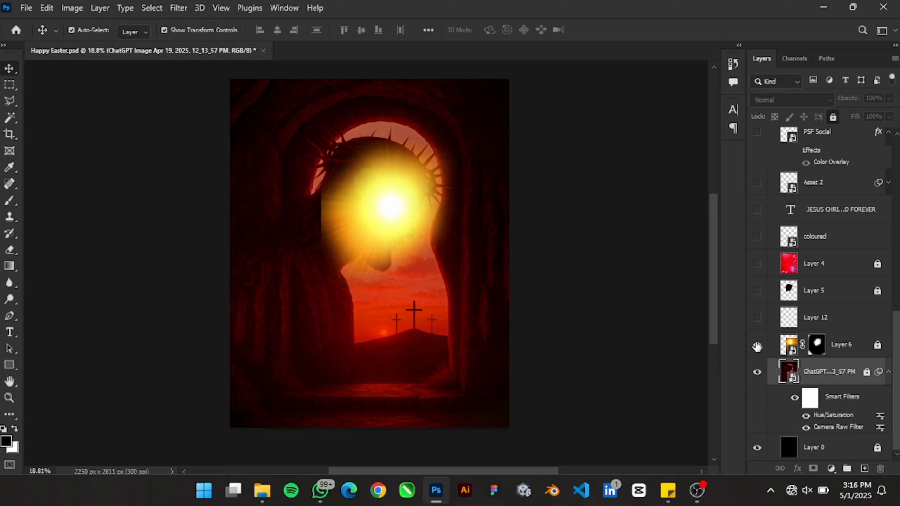
click(757, 345)
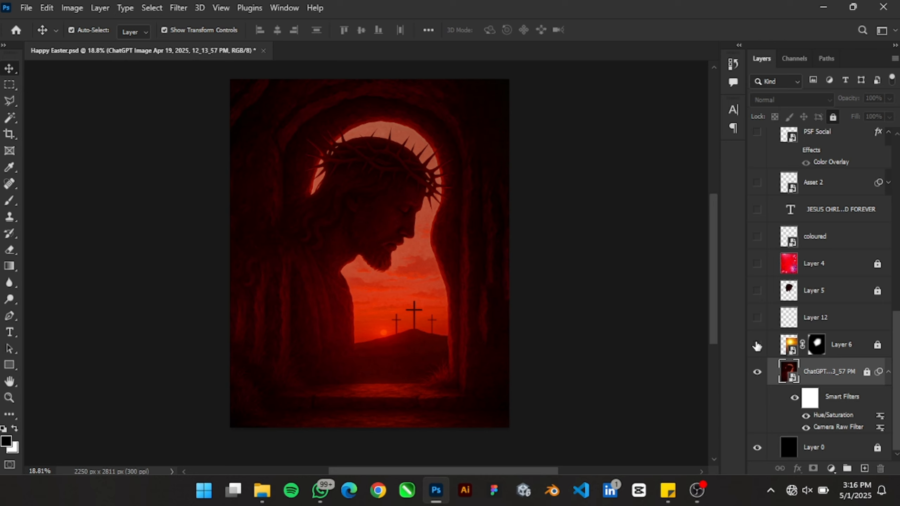
click(757, 291)
click(758, 372)
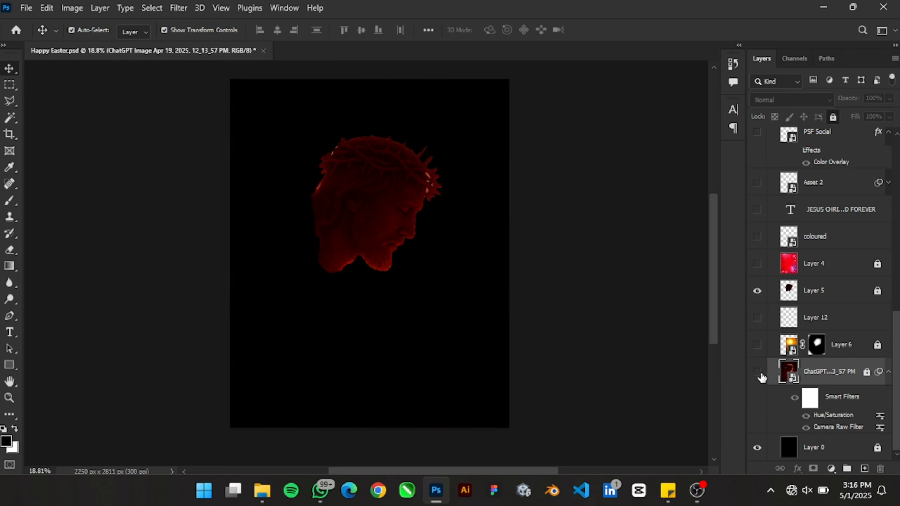
click(758, 372)
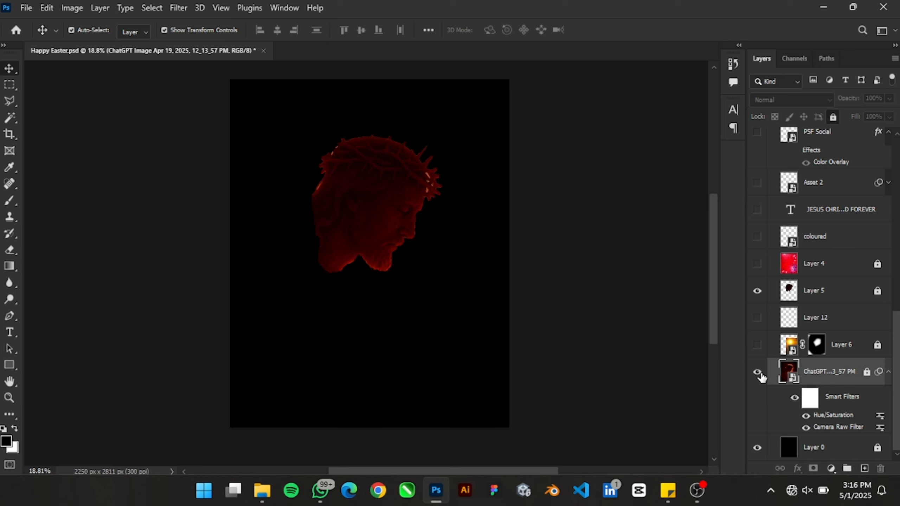
click(758, 345)
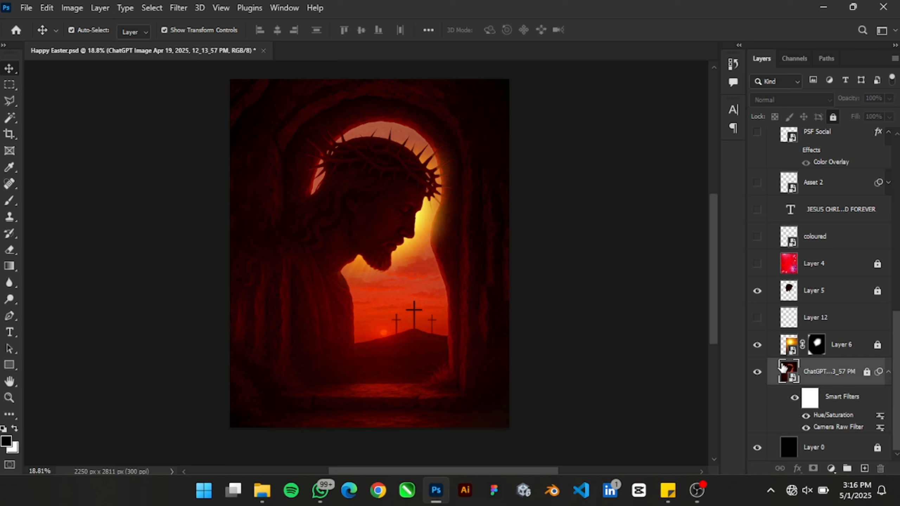
- Compare the composition with Layer 5 and Layer 12 toggled off and on, and select Layer 5
click(757, 291)
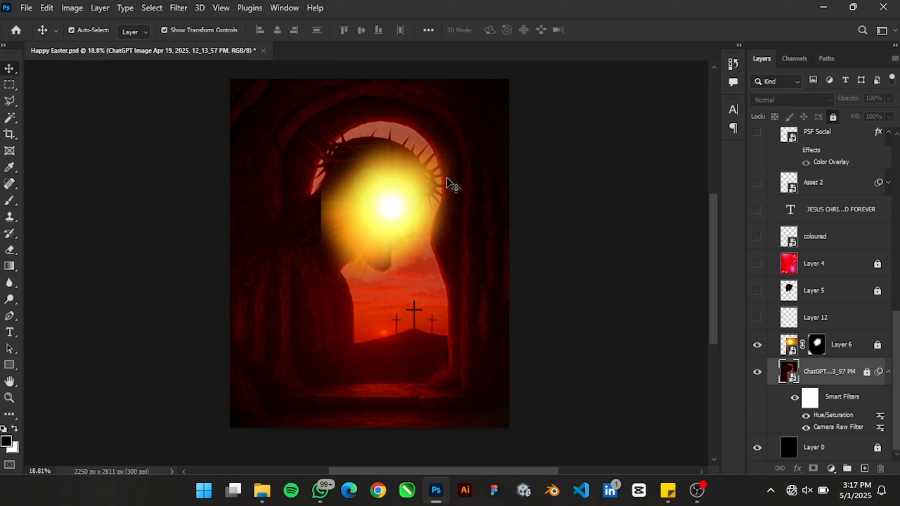
click(757, 317)
click(758, 317)
click(757, 291)
mouse_move(807, 295)
mouse_down()
mouse_move(804, 323)
mouse_move(795, 295)
mouse_up()
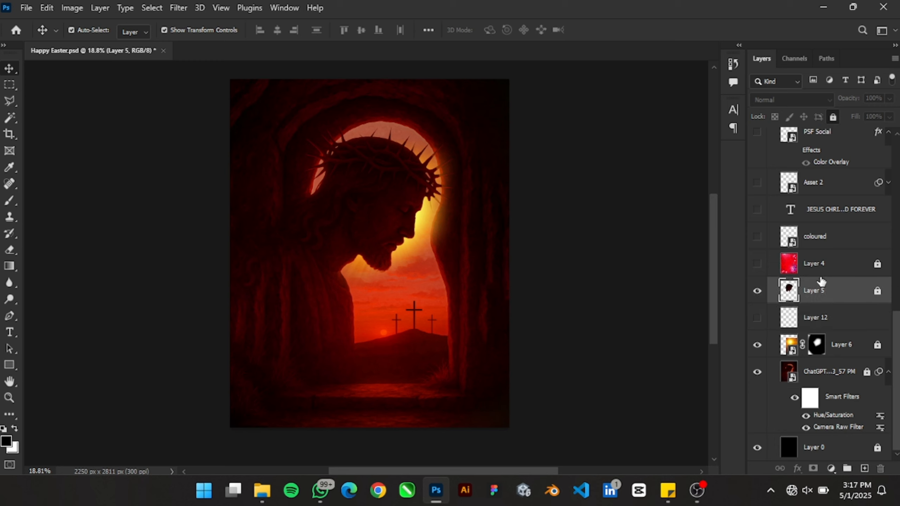
- Show the red Layer 4, select it, and unlock it
click(757, 264)
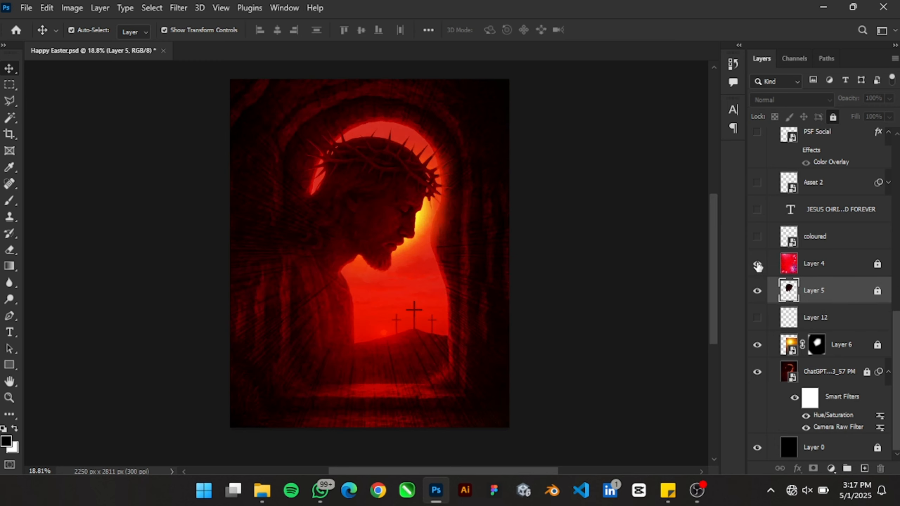
click(813, 263)
click(878, 264)
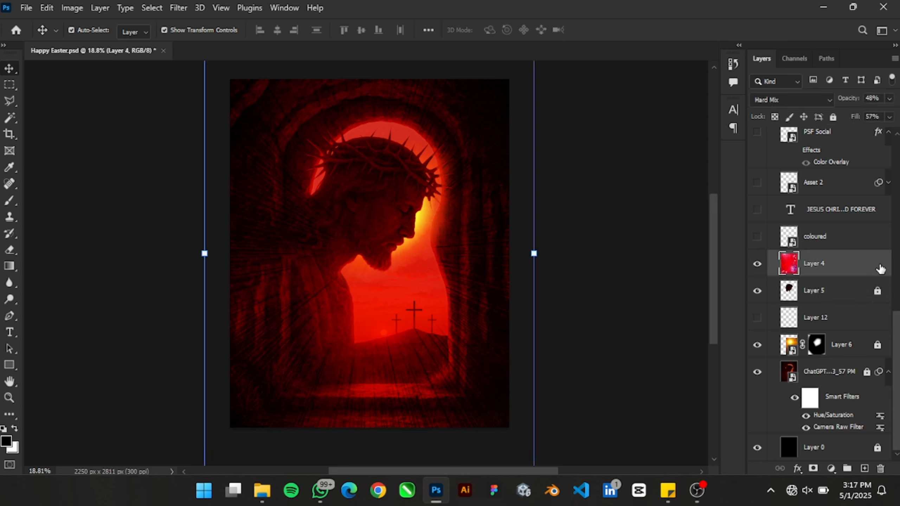
- Try the Normal and Overlay blend modes on Layer 4 and return it to Hard Mix
click(796, 96)
click(796, 96)
click(796, 96)
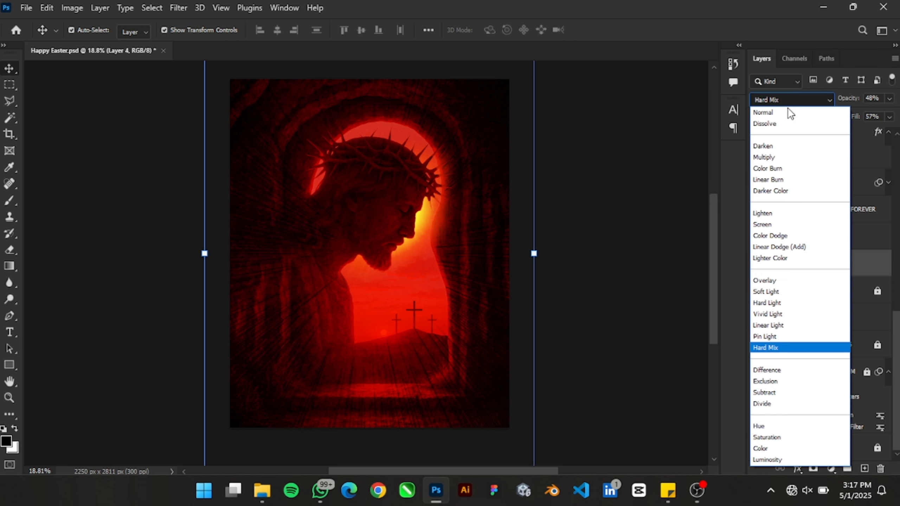
click(787, 114)
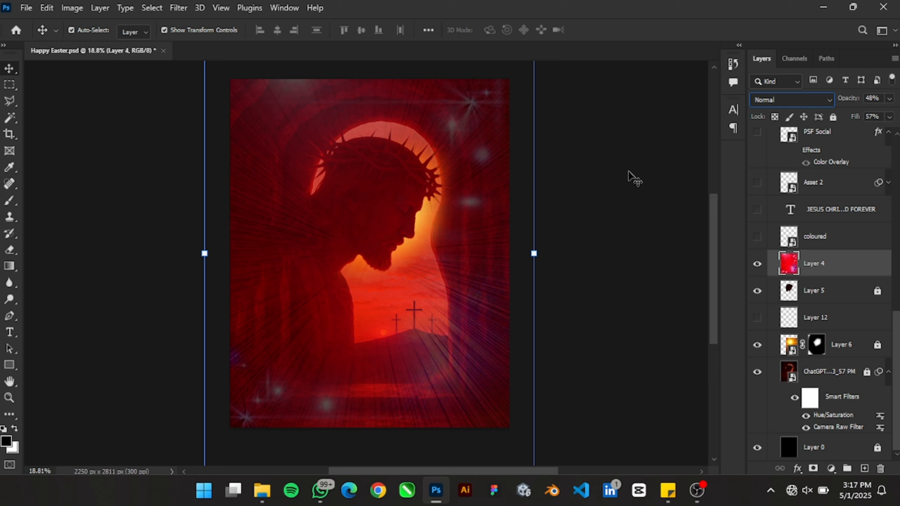
click(814, 98)
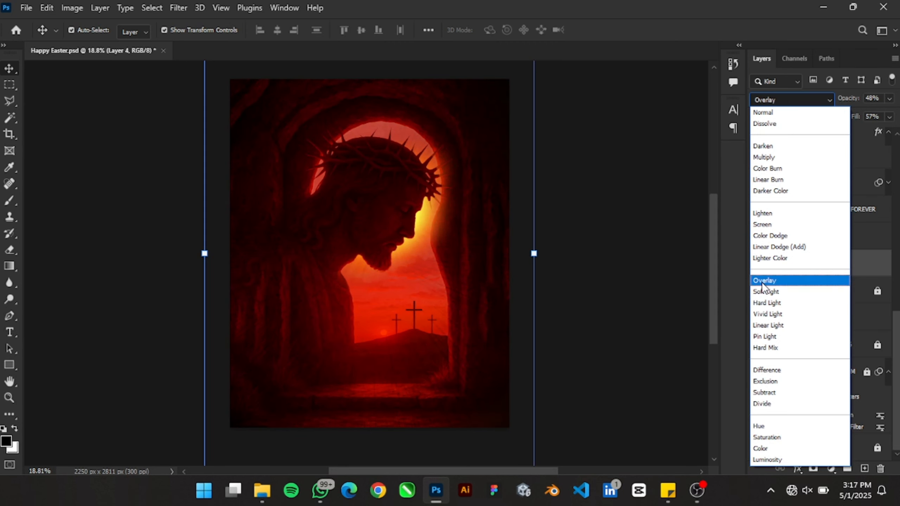
click(771, 348)
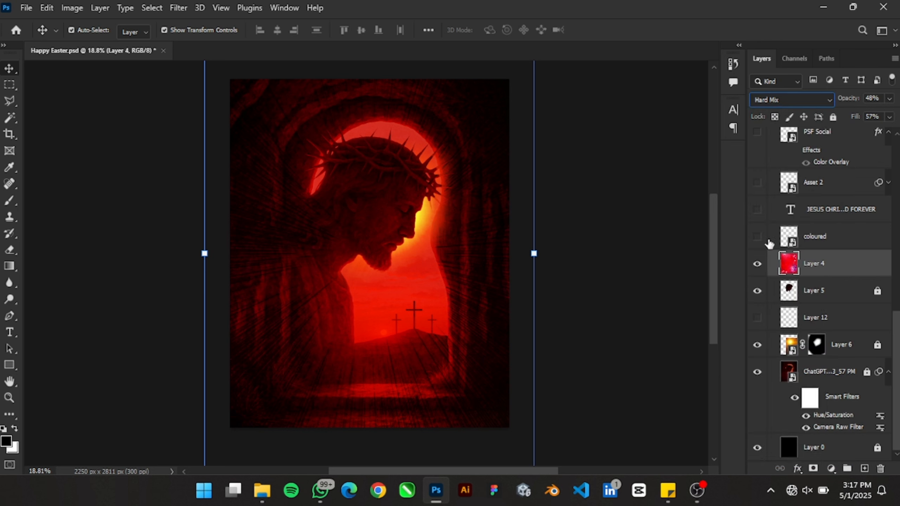
- Show the coloured logo layer, the JESUS CHRI...D FOREVER text layer and the Asset 2 Easter lettering
scroll(828, 304, up, 5)
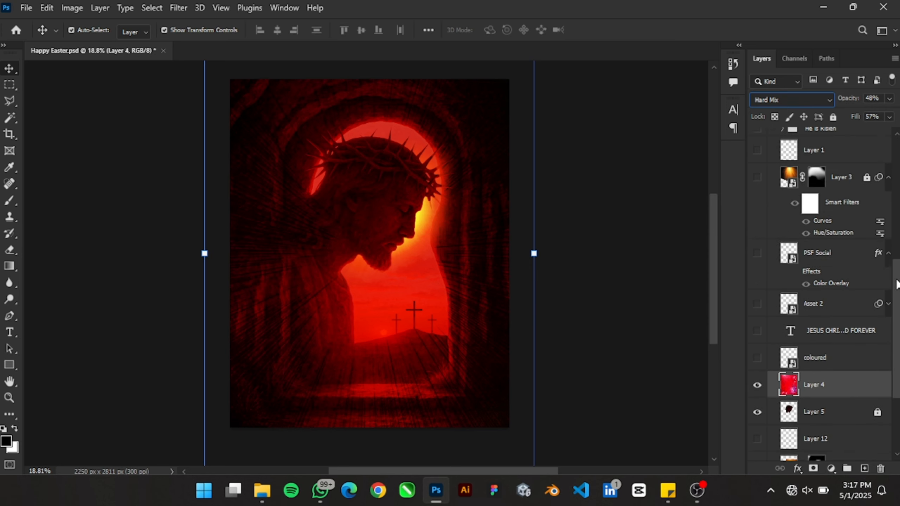
click(758, 375)
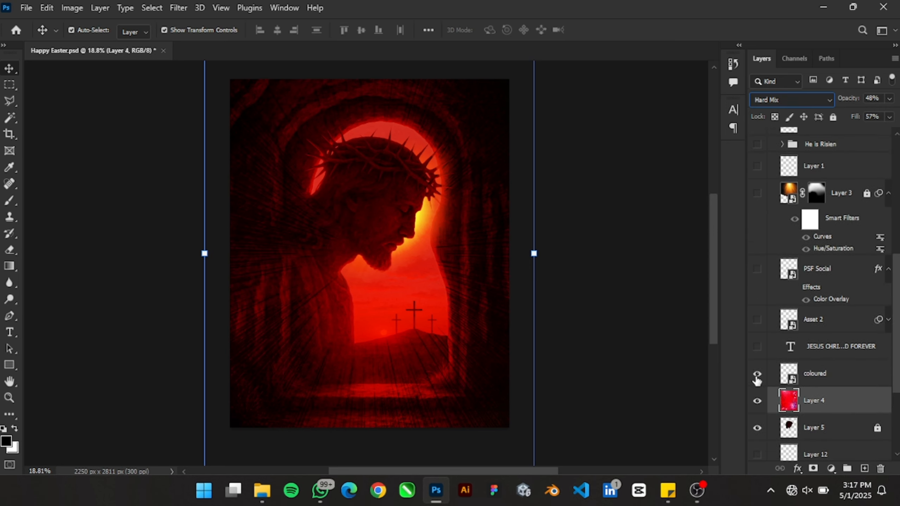
click(757, 346)
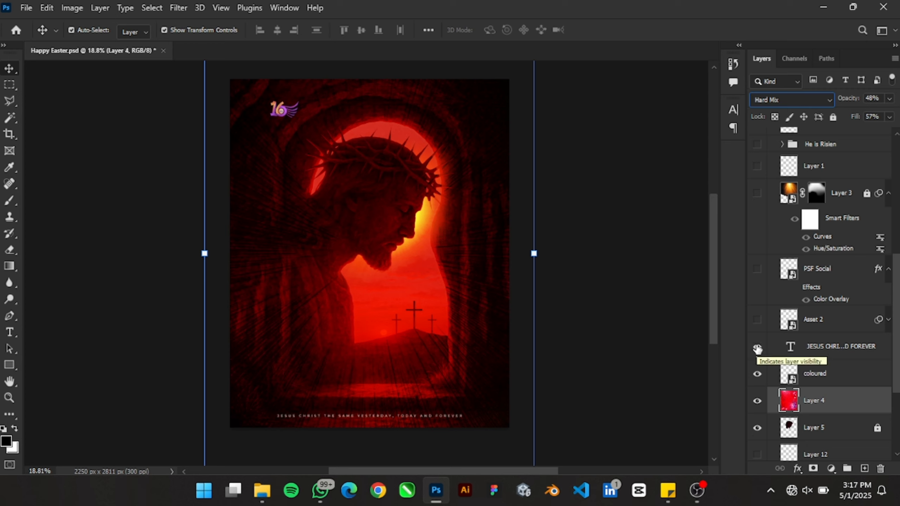
click(756, 321)
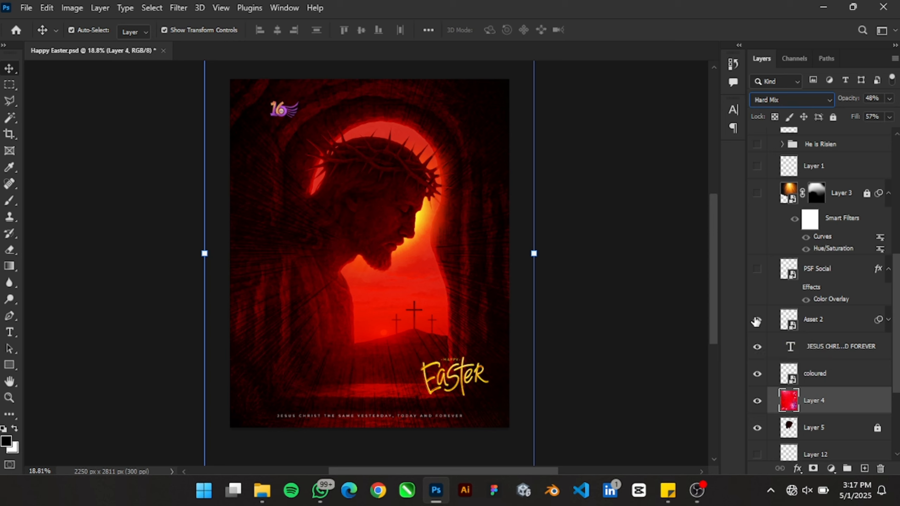
- Expand Asset 2's smart filters and toggle them off and on to compare the Easter lettering's colour
click(809, 328)
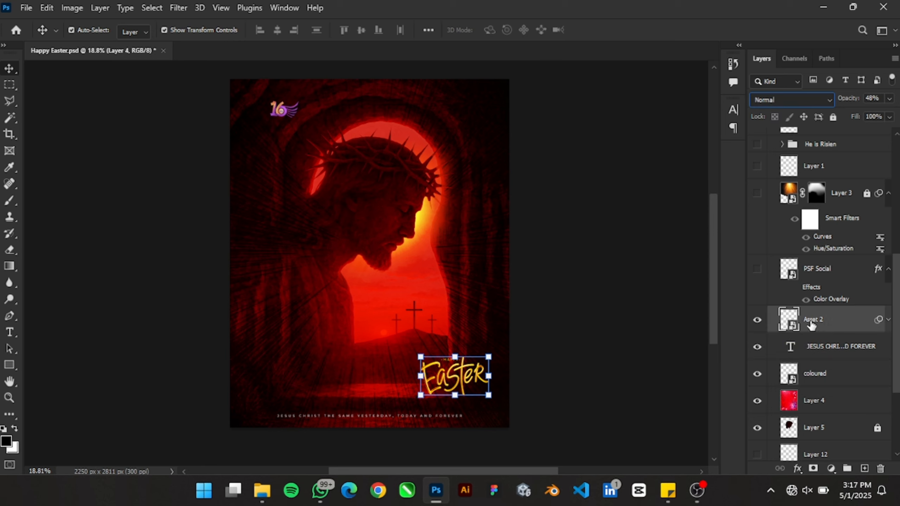
click(889, 321)
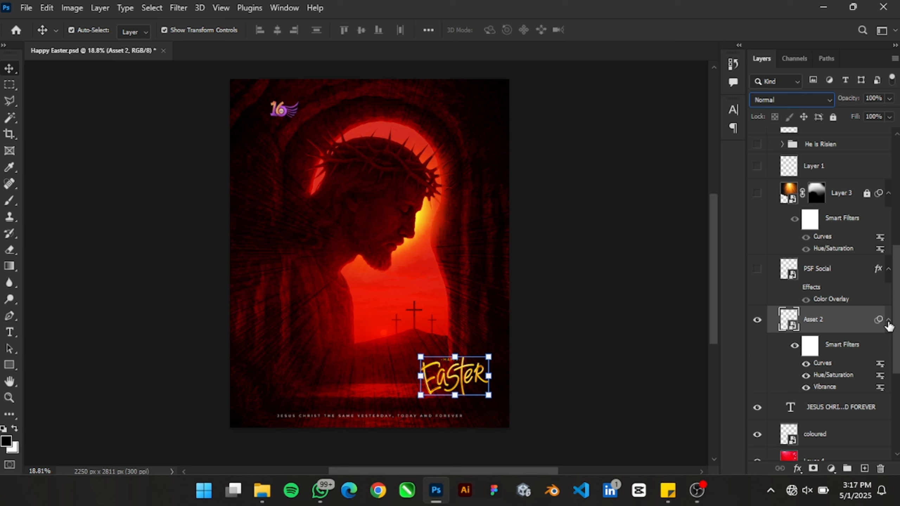
click(800, 349)
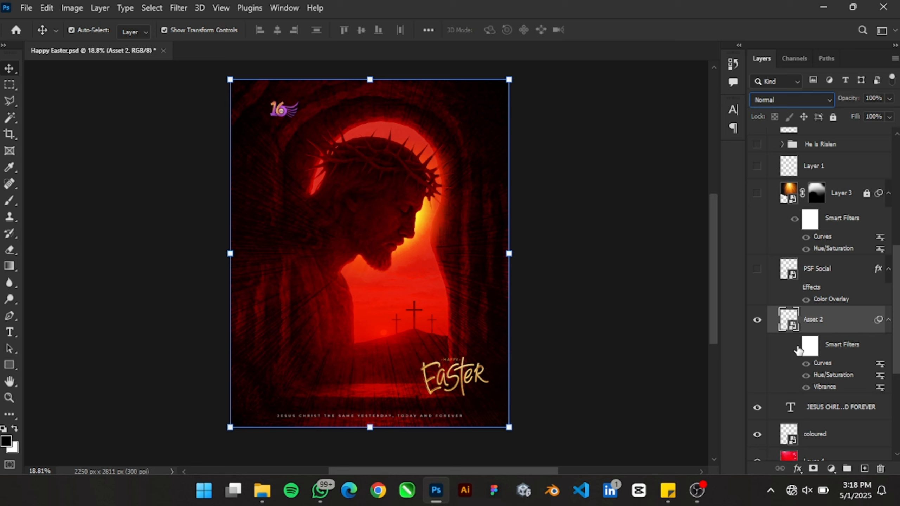
click(799, 350)
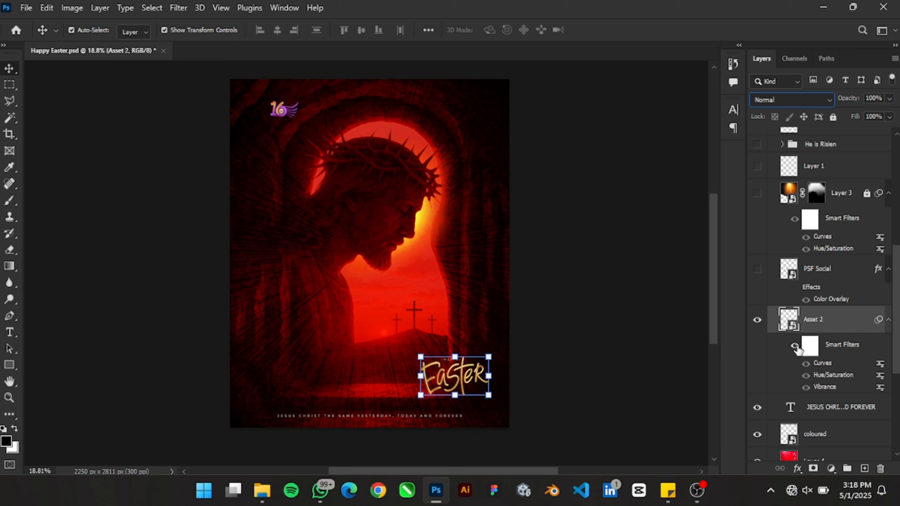
- Hide Layer 4, compare the ChatGPT image with its Hue/Saturation and Camera Raw filters toggled, and collapse its filter list
scroll(799, 350, down, 5)
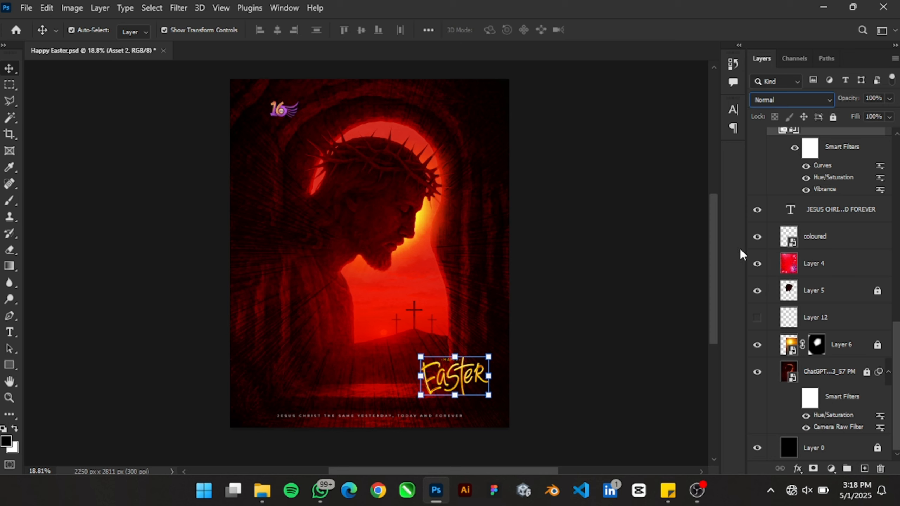
click(757, 264)
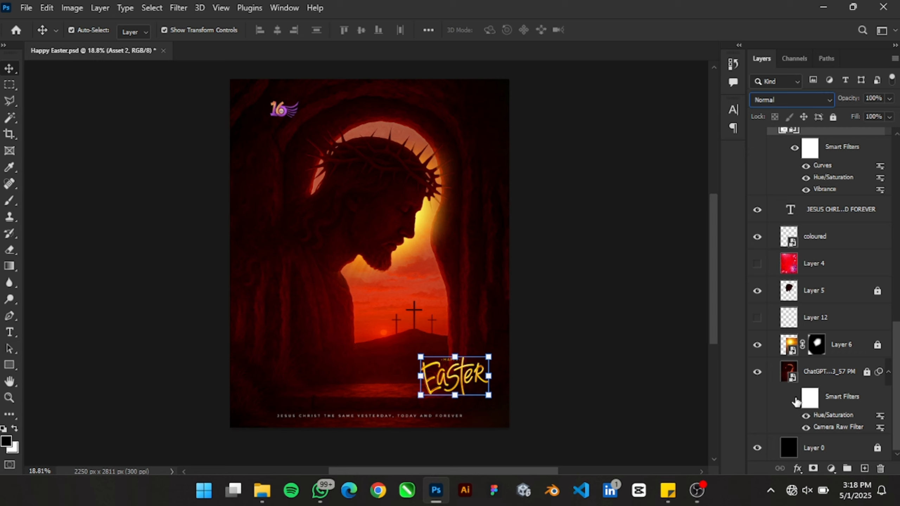
click(807, 423)
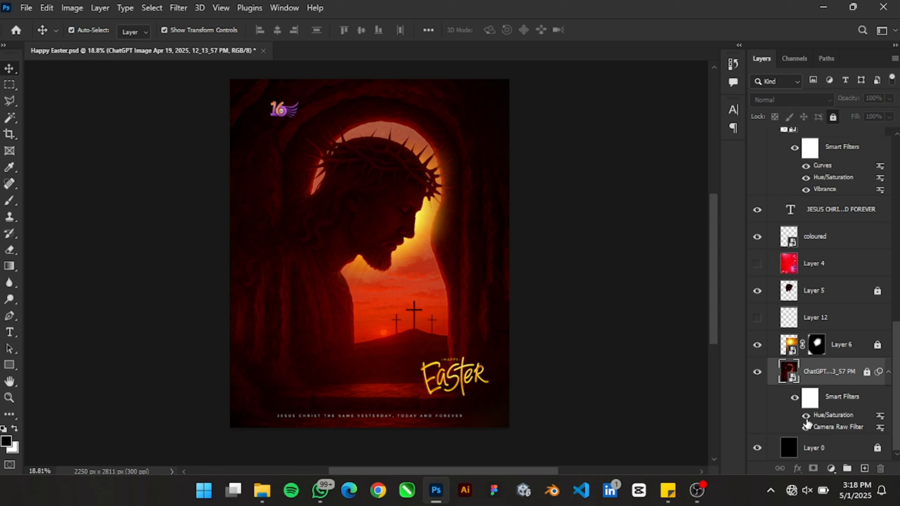
click(806, 417)
click(805, 428)
click(805, 429)
click(806, 416)
click(806, 417)
click(795, 398)
click(888, 372)
- Show Layer 4 again, collapse Asset 2's smart filters, and show the PSF Social layer
click(758, 312)
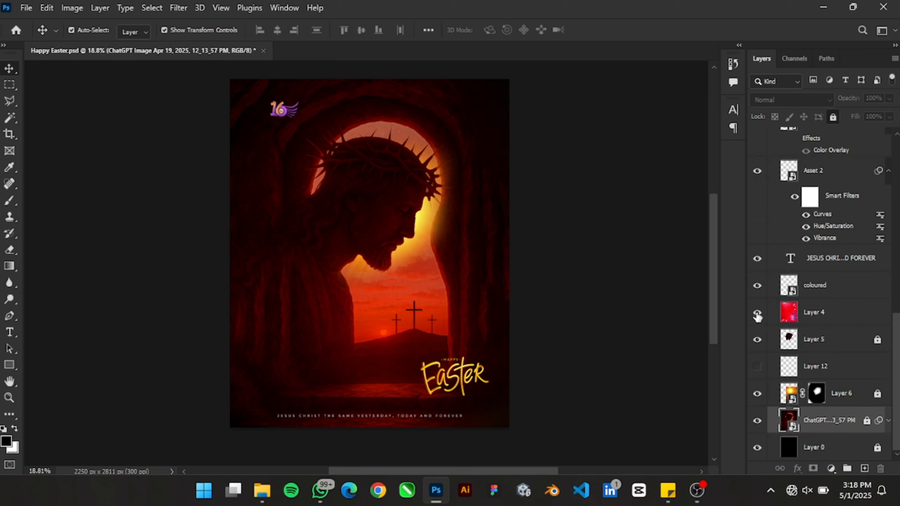
scroll(791, 292, up, 5)
scroll(794, 289, down, 5)
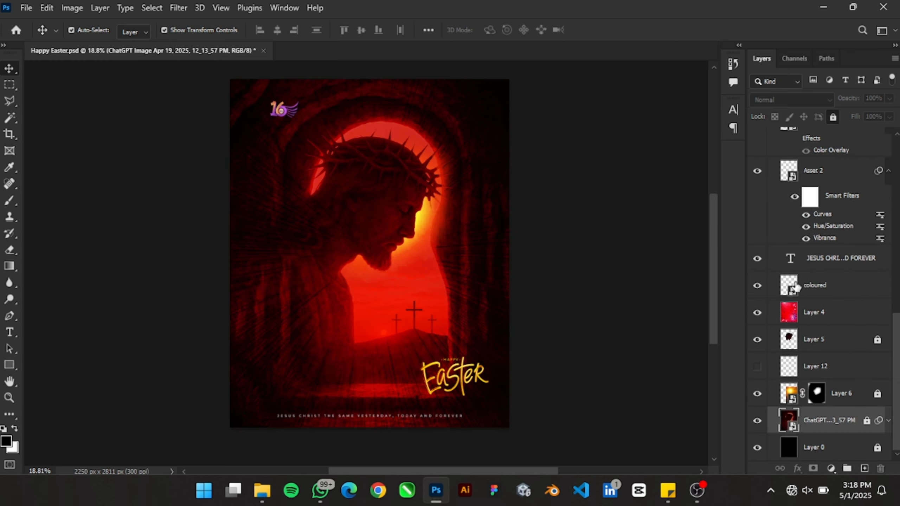
scroll(775, 323, up, 4)
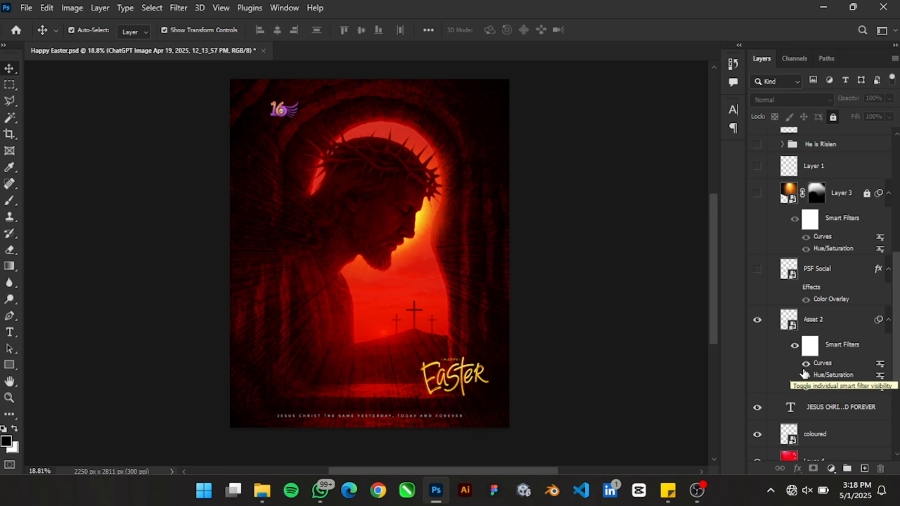
click(887, 320)
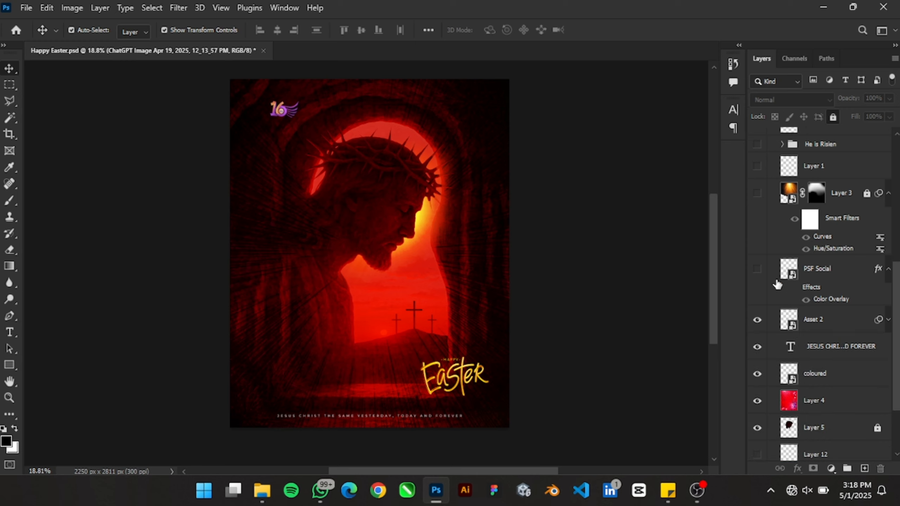
click(757, 269)
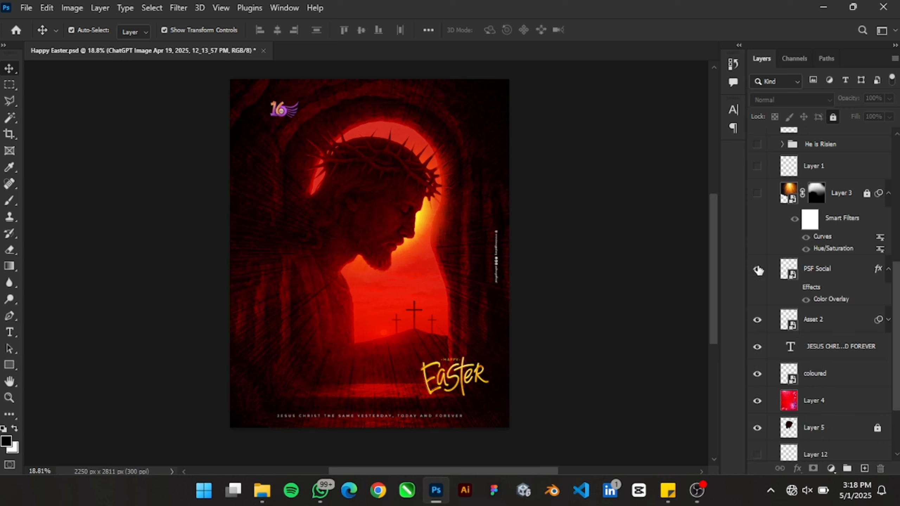
- Show the Layer 3 light rays and compare the flyer with their layer mask disabled and enabled again
click(757, 194)
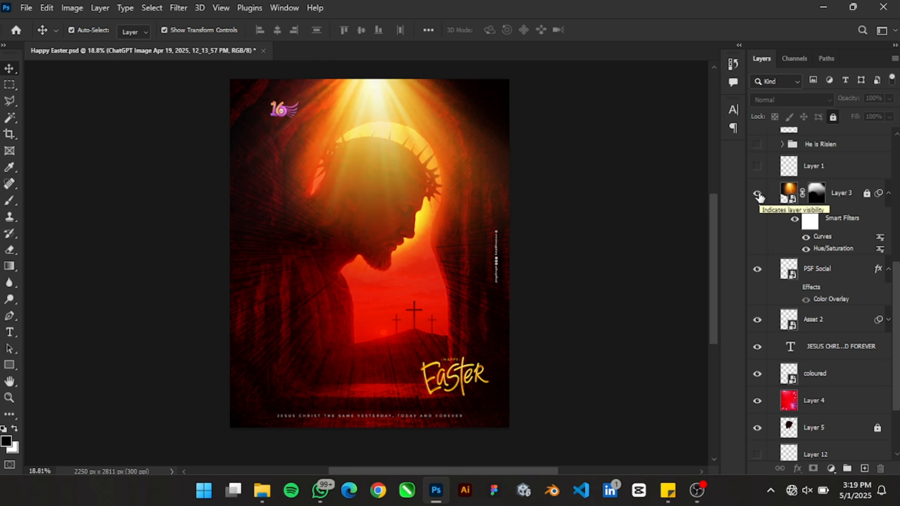
shift+click(814, 195)
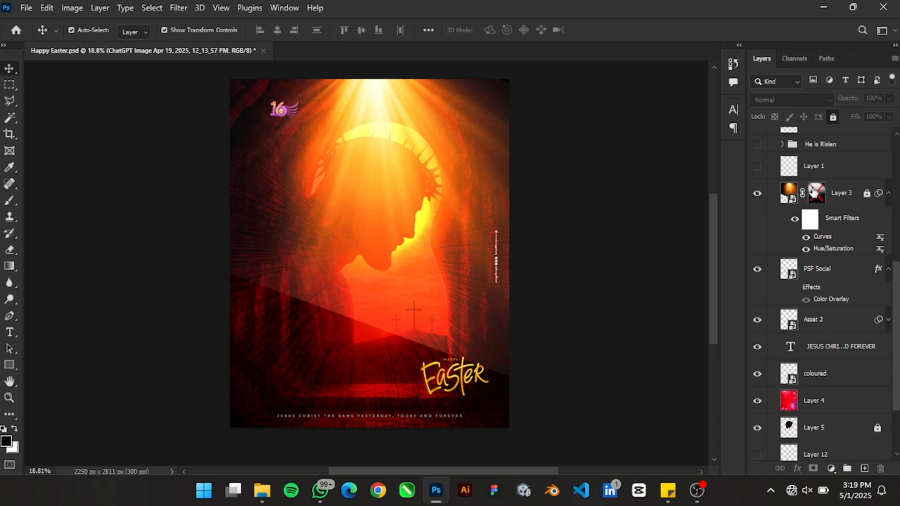
shift+click(814, 194)
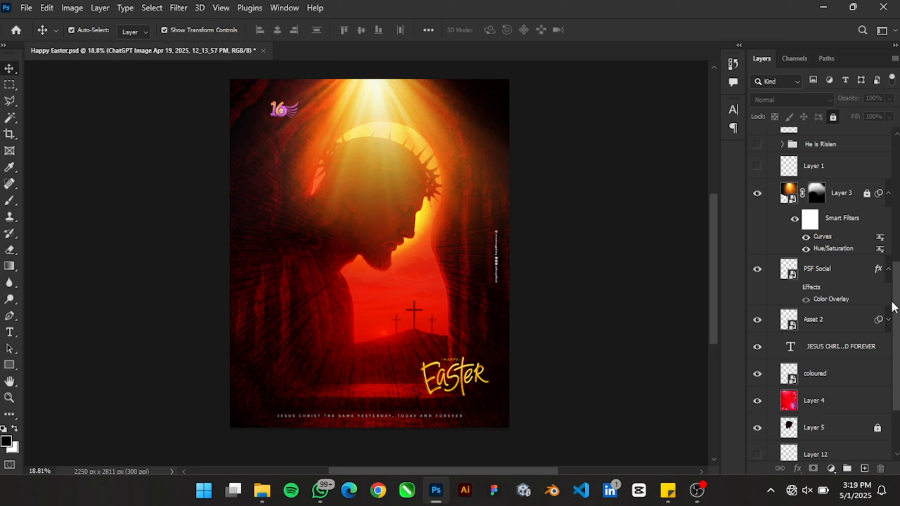
- Show Layer 1, the He is Risien group and the hidden HE IS text layer with effects inside that group
scroll(893, 306, up, 10)
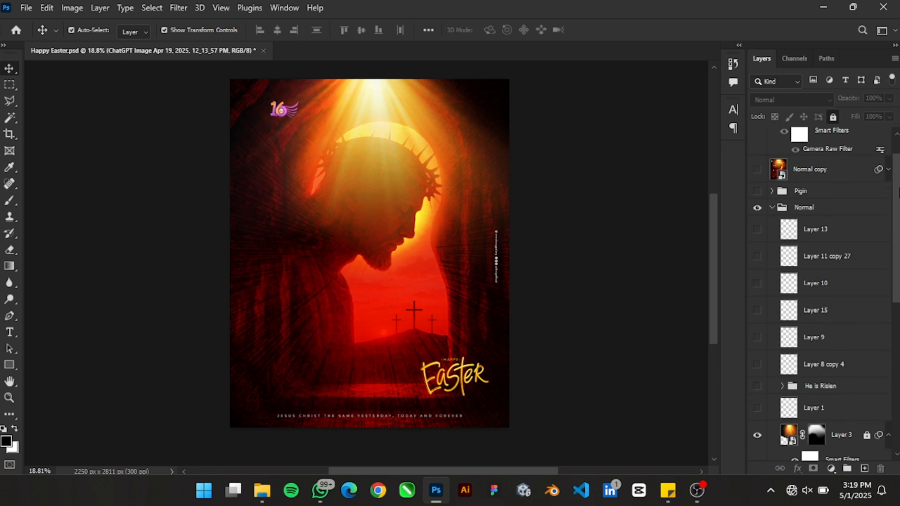
click(757, 407)
click(758, 386)
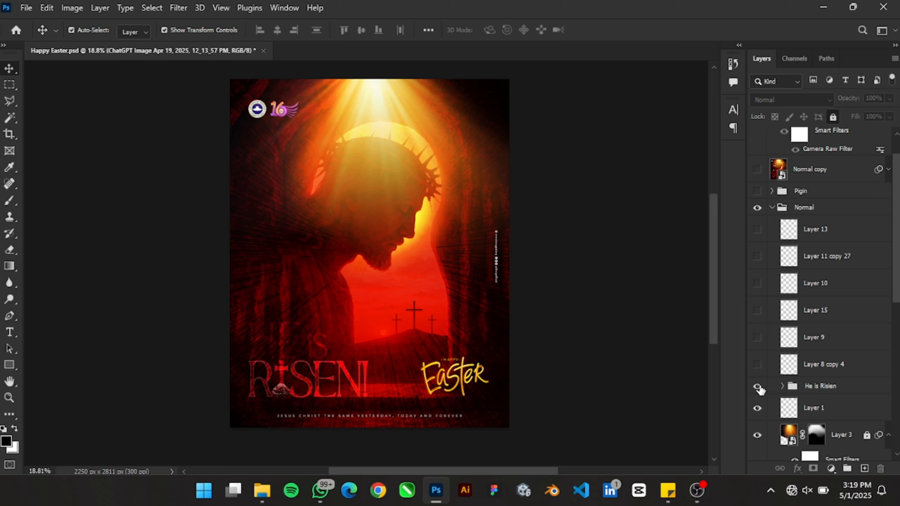
click(782, 386)
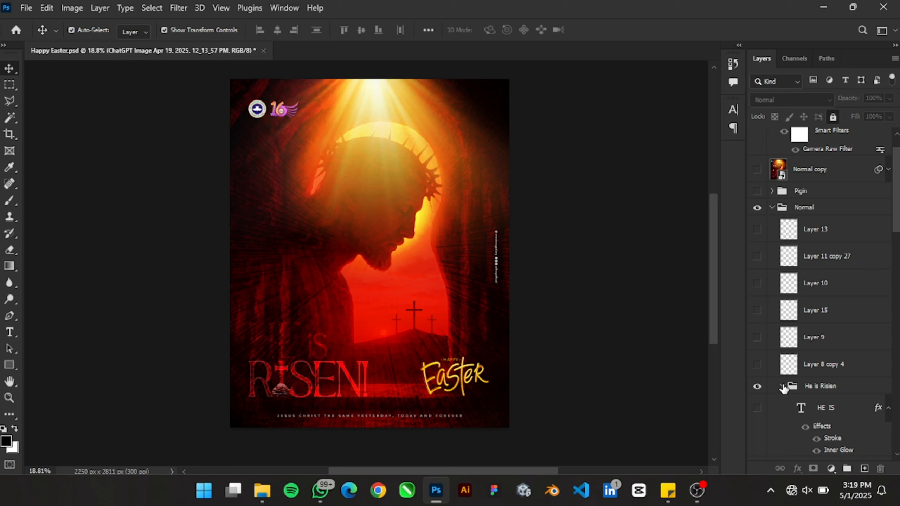
scroll(783, 388, down, 5)
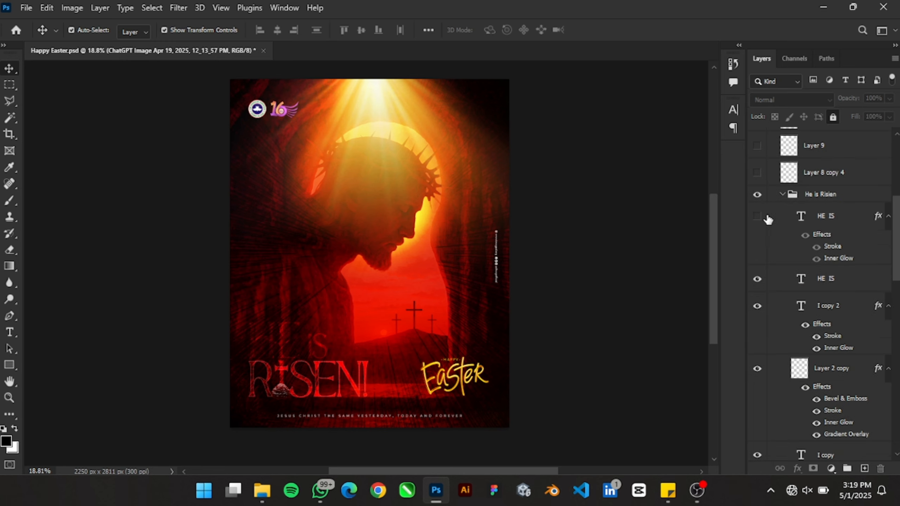
click(757, 216)
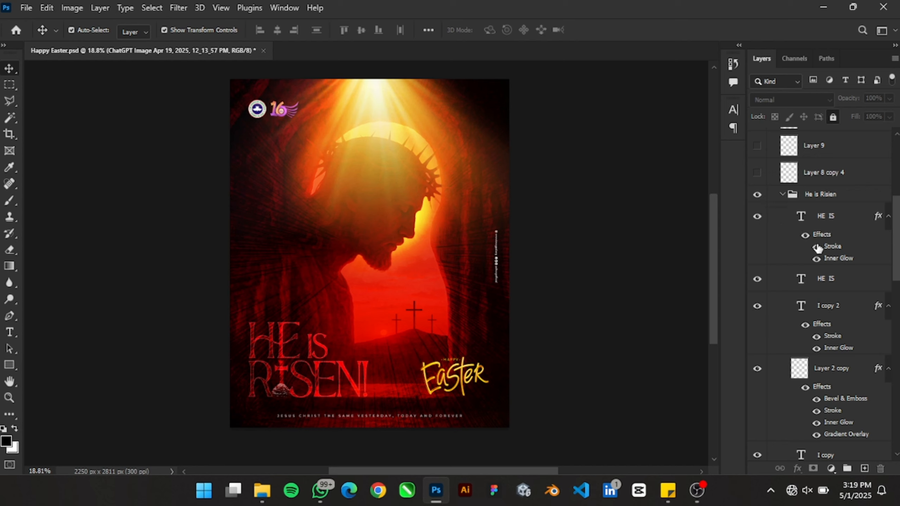
- Examine the HE IS text layer's Stroke and Inner Glow settings, inspect the lettering up close, and close the layer style
click(878, 217)
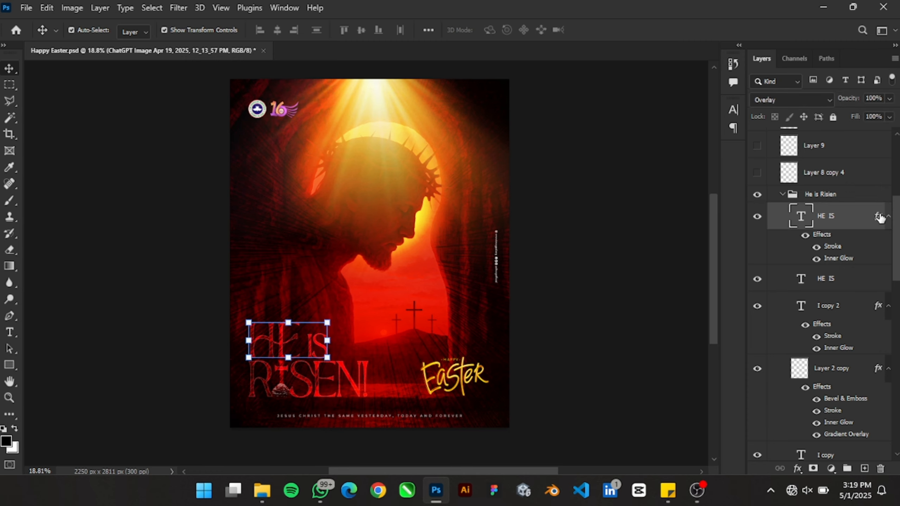
double_click(879, 217)
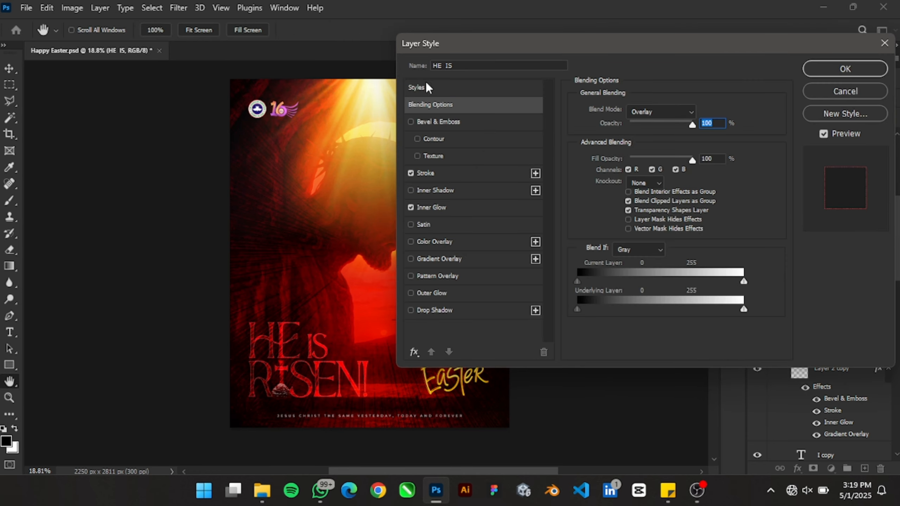
click(436, 174)
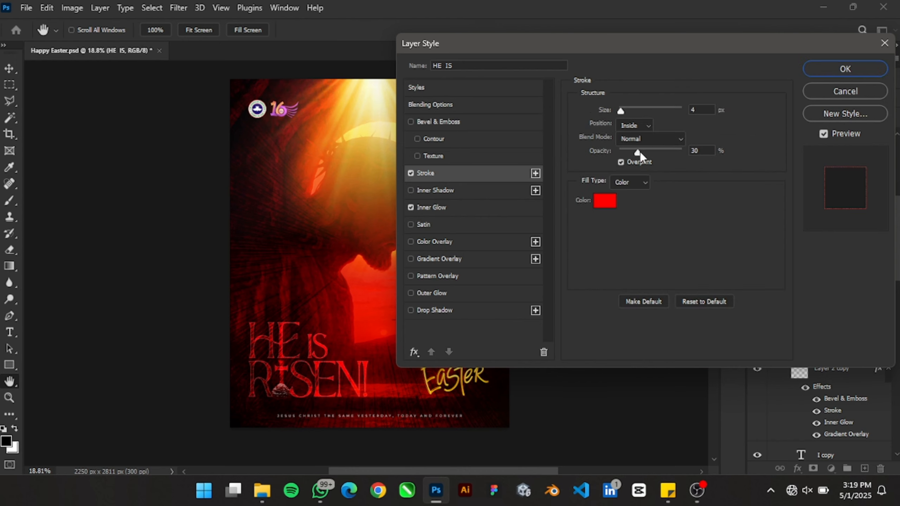
click(461, 208)
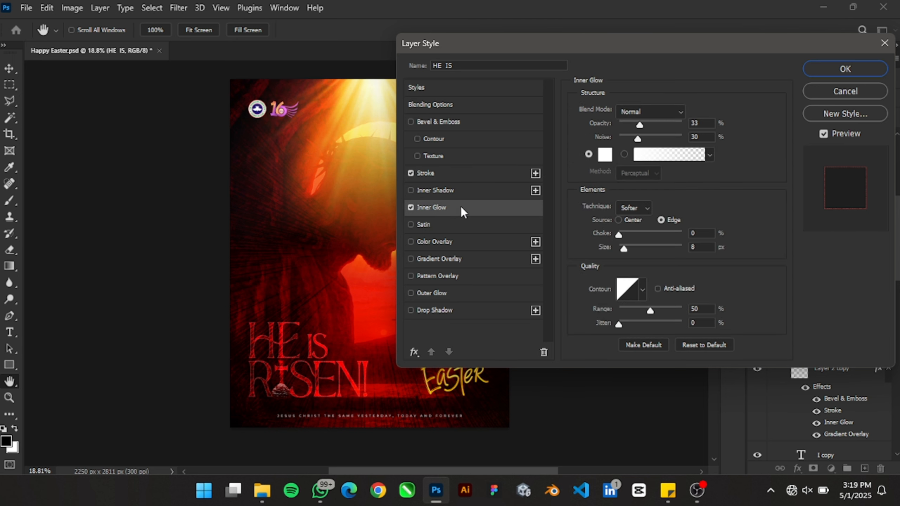
scroll(251, 342, up, 10)
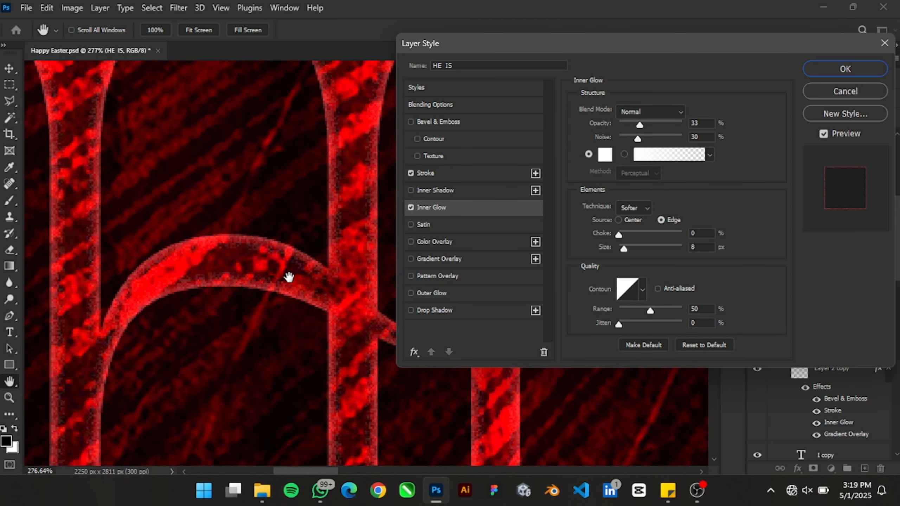
scroll(288, 277, down, 6)
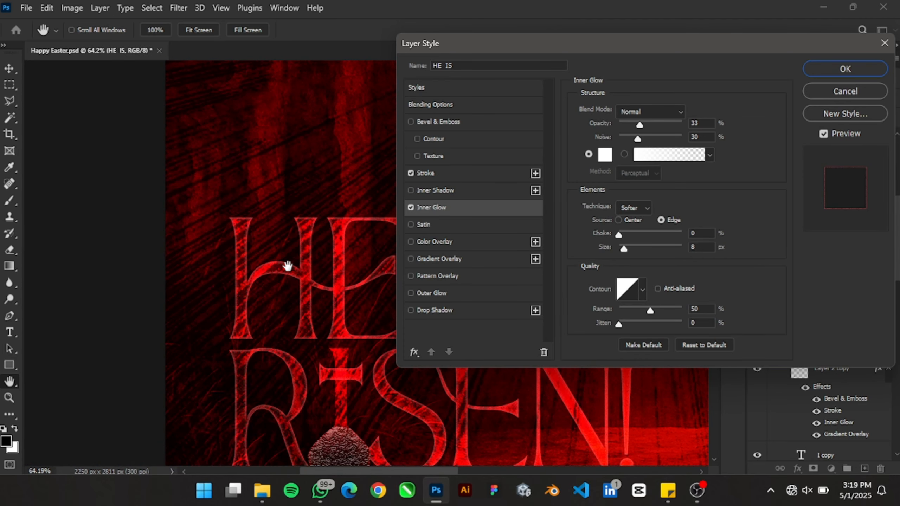
scroll(287, 264, down, 1)
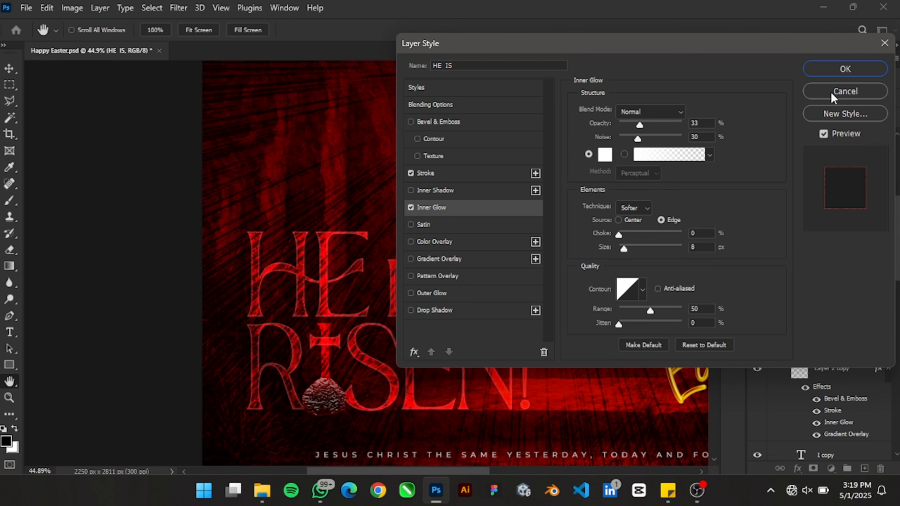
key(Return)
key(v)
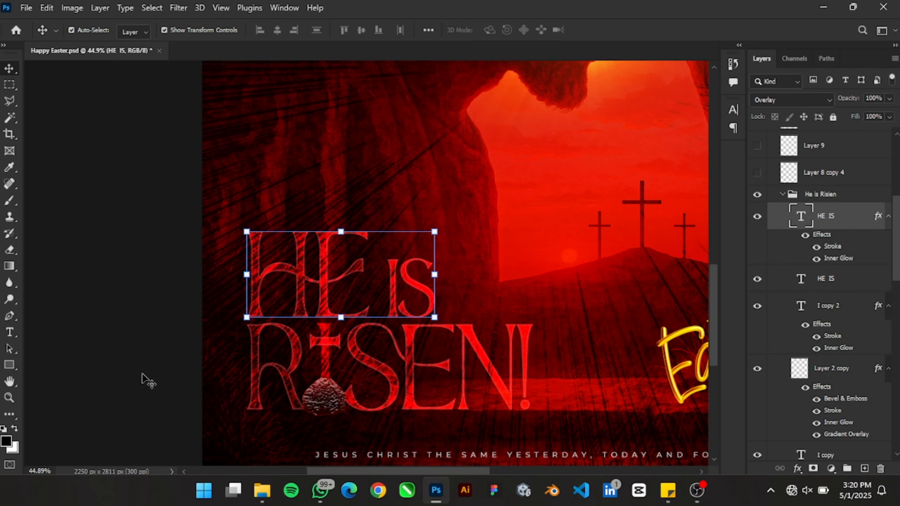
- Return to a view of the whole flyer and collapse the He is Risien group
scroll(356, 307, down, 4)
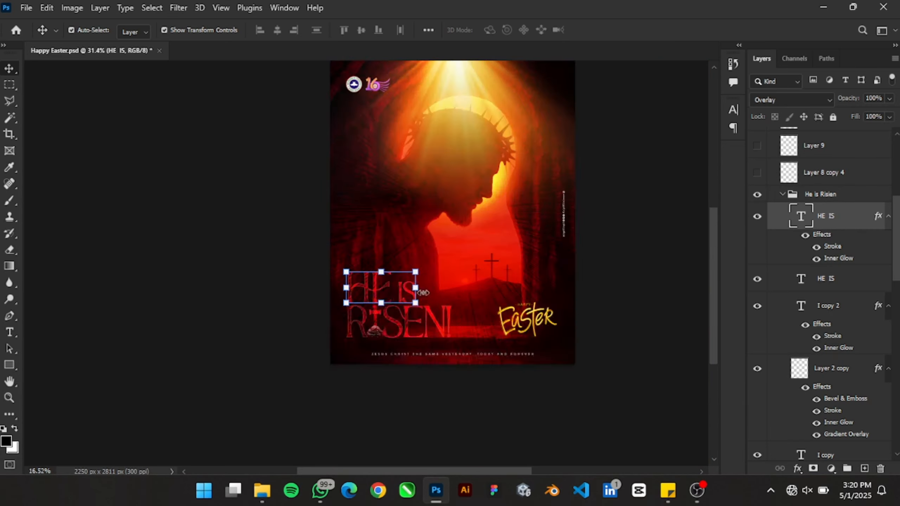
scroll(424, 293, down, 5)
scroll(447, 234, up, 5)
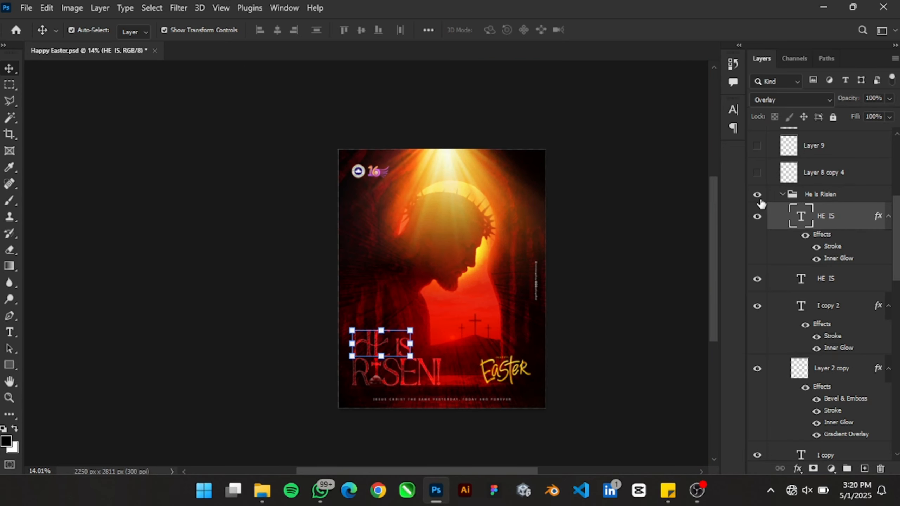
click(786, 196)
click(782, 194)
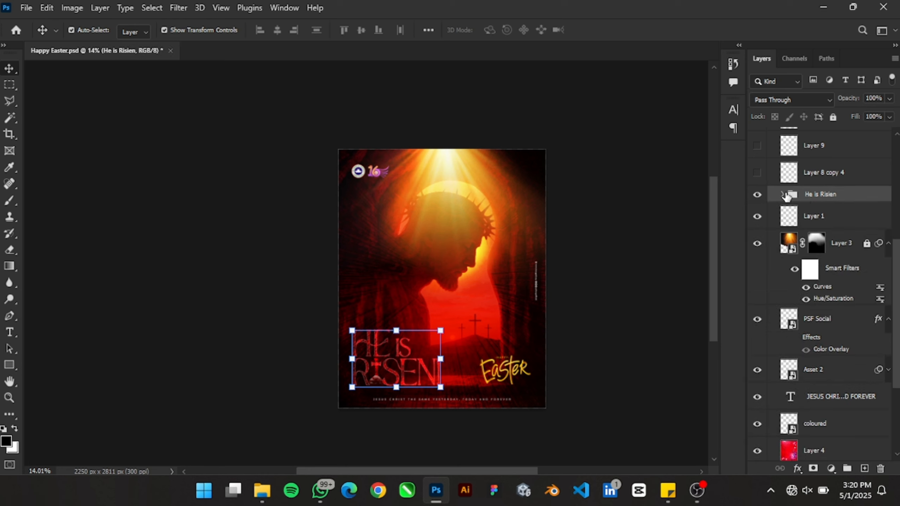
- Show Layer 8 copy 4, Layer 9, Layer 15, Layer 10, Layer 11 copy 27 and Layer 13
scroll(769, 291, up, 5)
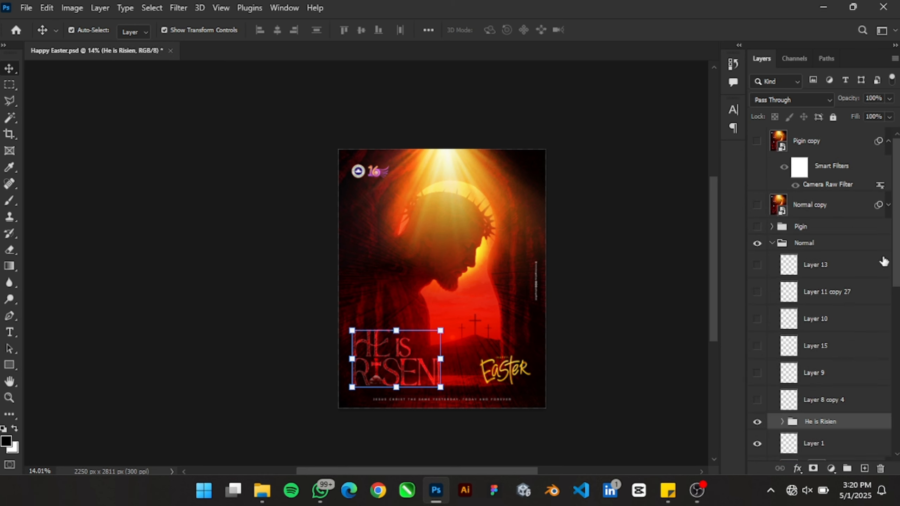
click(757, 401)
click(758, 373)
click(758, 345)
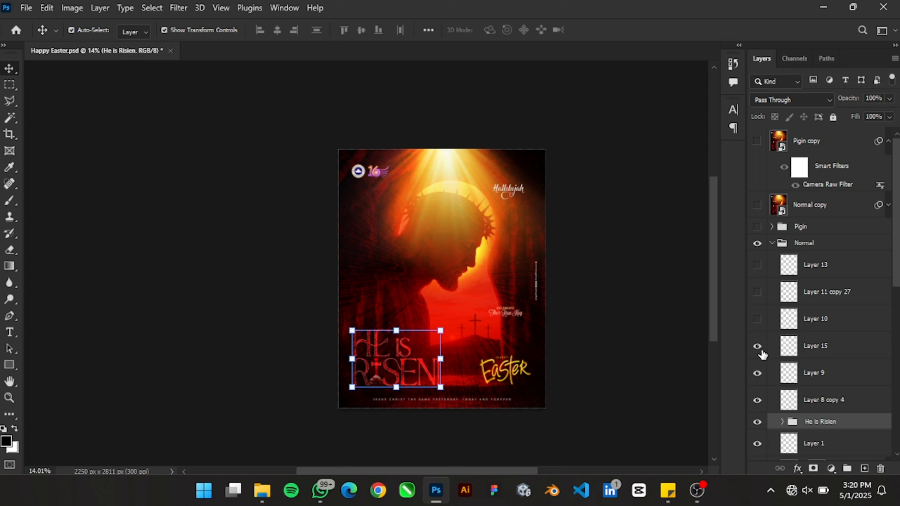
click(758, 319)
click(760, 291)
click(757, 265)
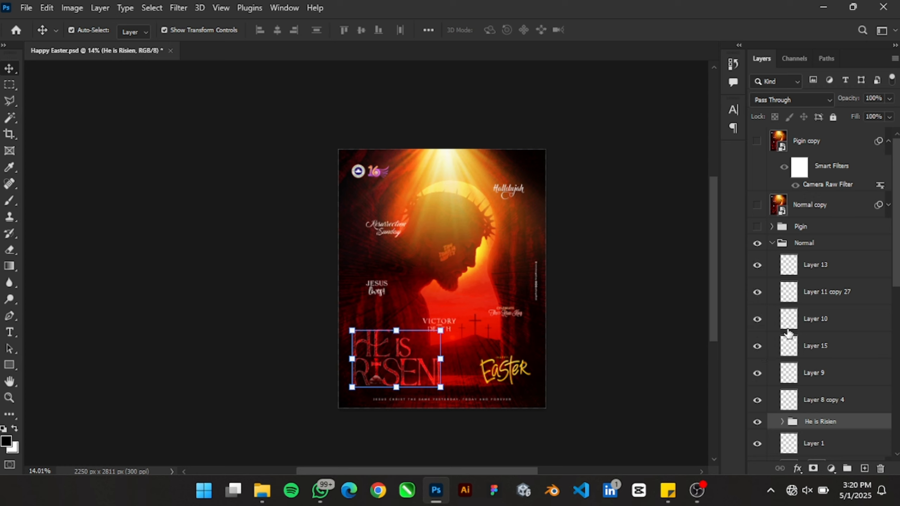
- Show the hidden Layer 12 below Layer 5 to add its New Life in Christ lettering
scroll(792, 347, down, 5)
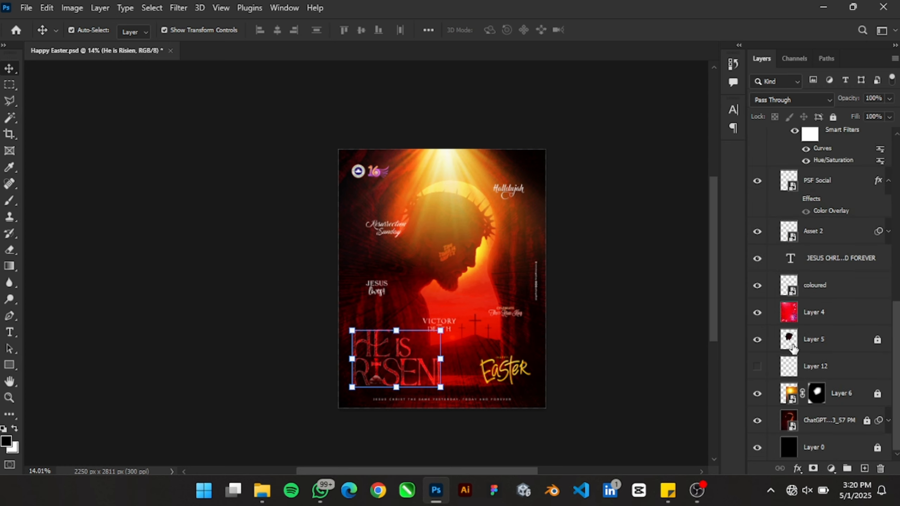
click(758, 366)
scroll(472, 255, up, 3)
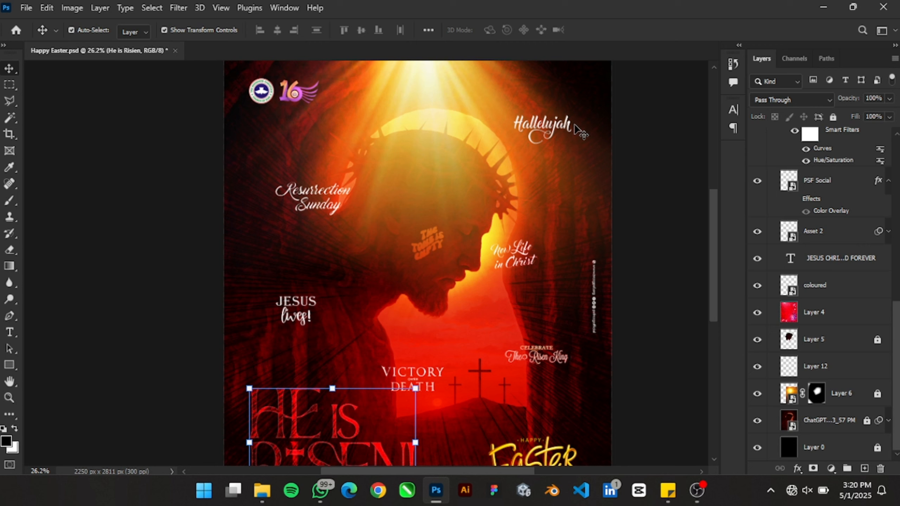
- Select Layer 13 and examine the blend mode and opacity of its small lettering on the face
click(564, 129)
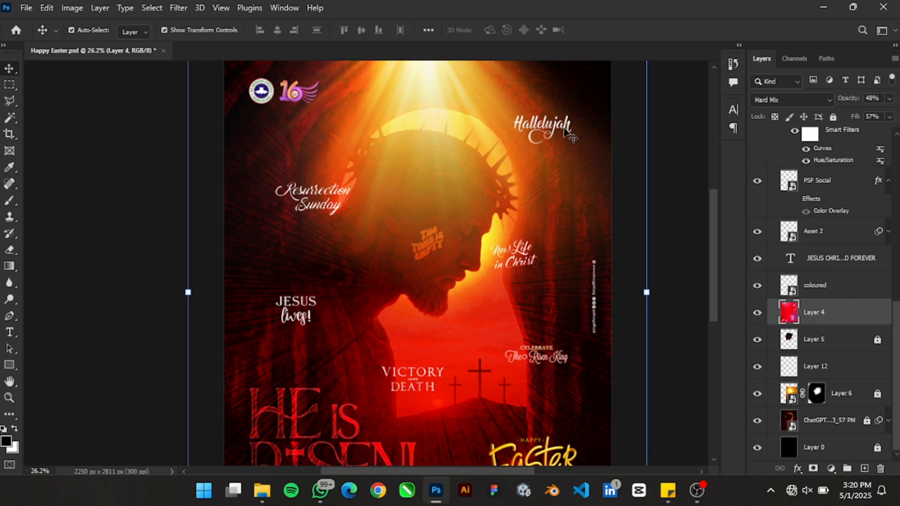
scroll(776, 318, up, 5)
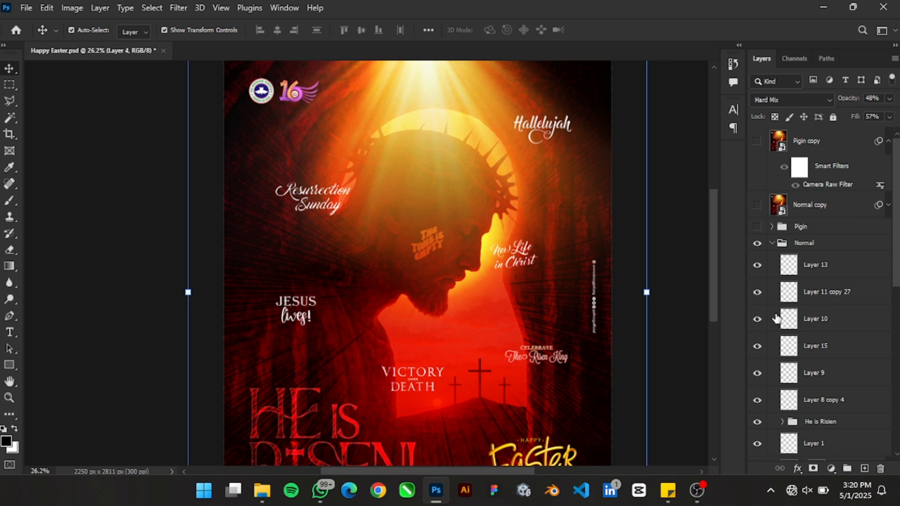
click(819, 267)
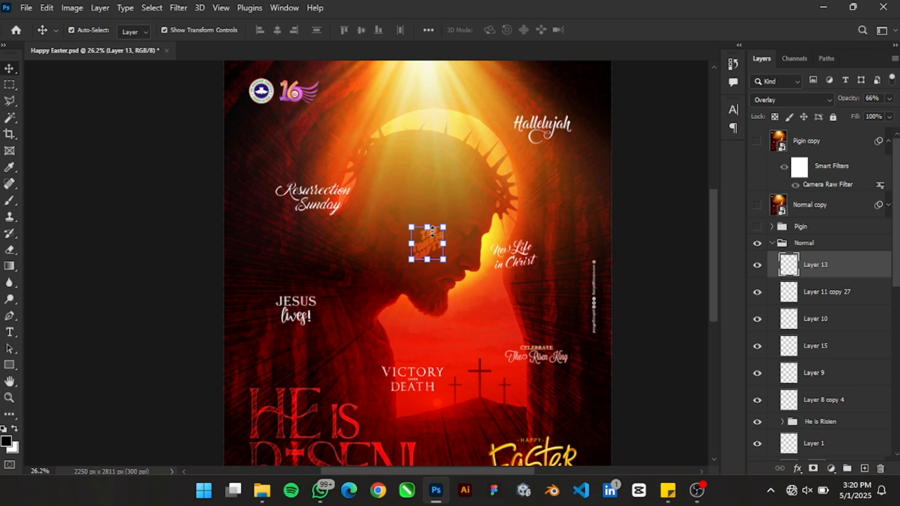
scroll(420, 244, up, 3)
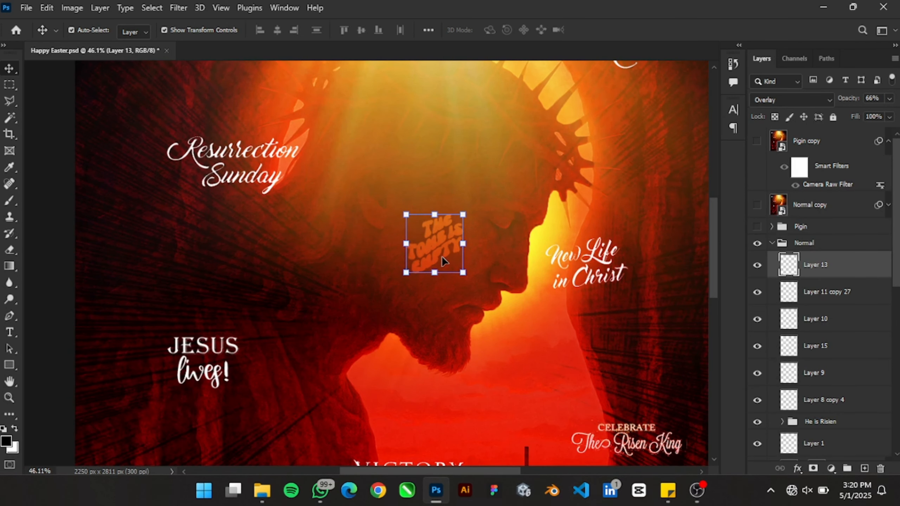
scroll(440, 255, down, 2)
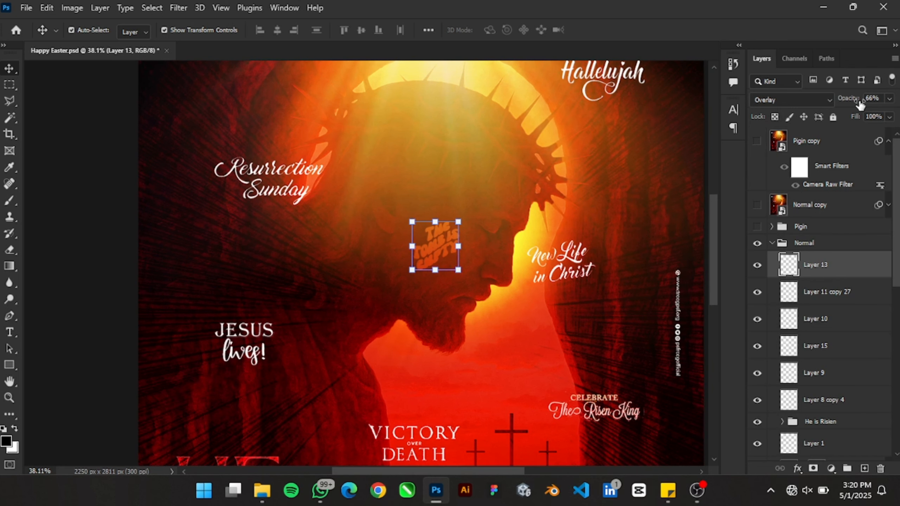
scroll(528, 216, down, 2)
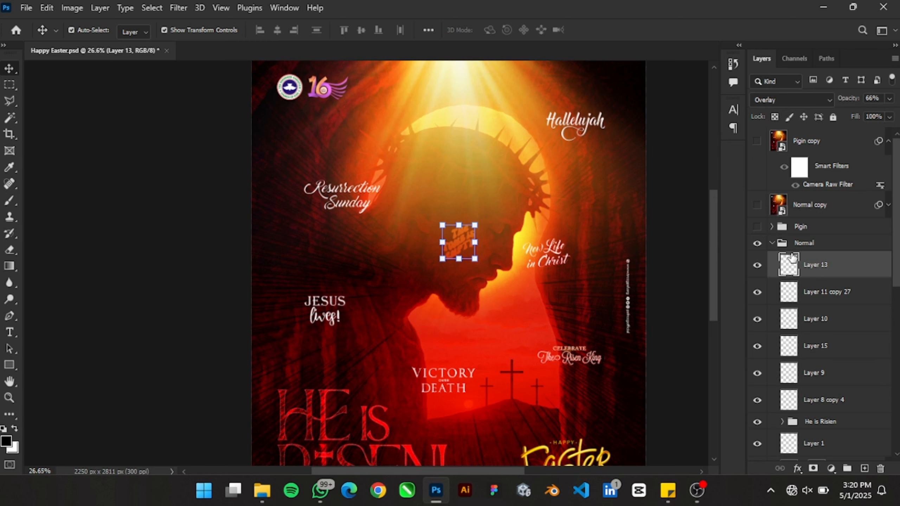
- Review the completed flyer and its layer stack, and collapse the Normal group
scroll(794, 276, down, 10)
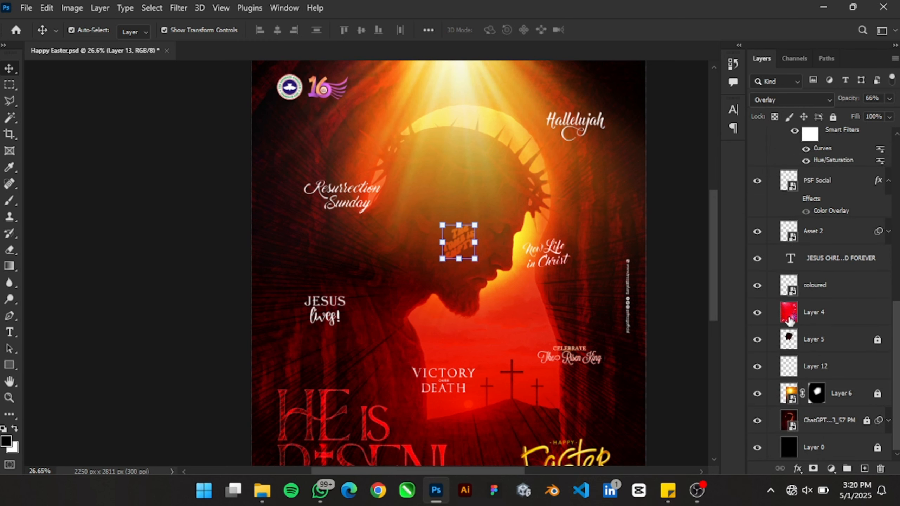
scroll(397, 259, down, 2)
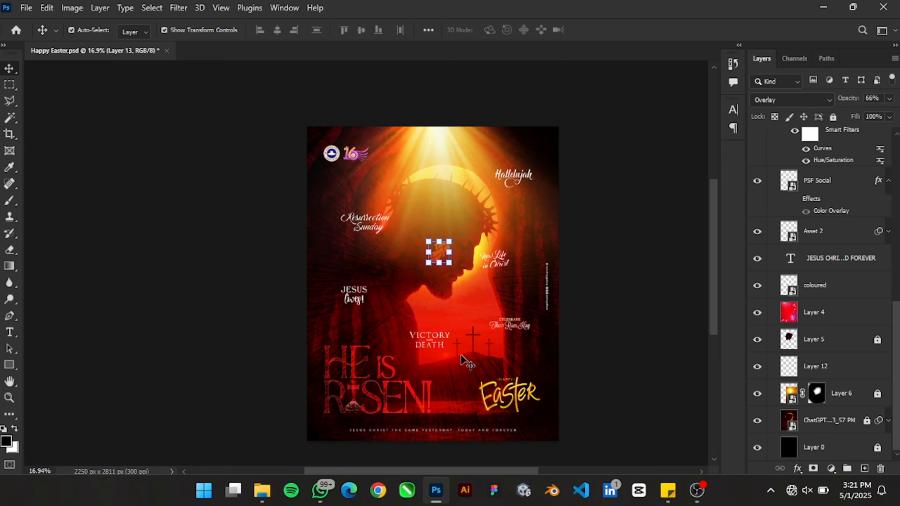
scroll(826, 397, up, 5)
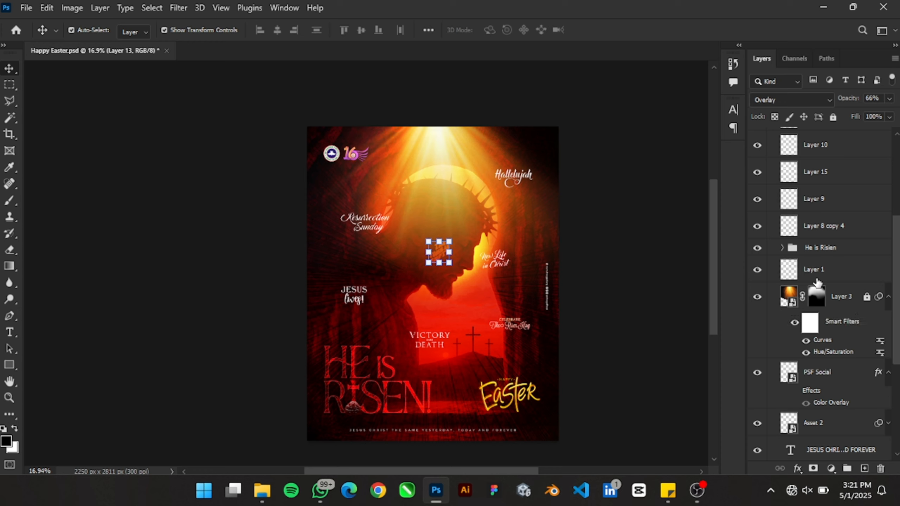
scroll(817, 282, up, 5)
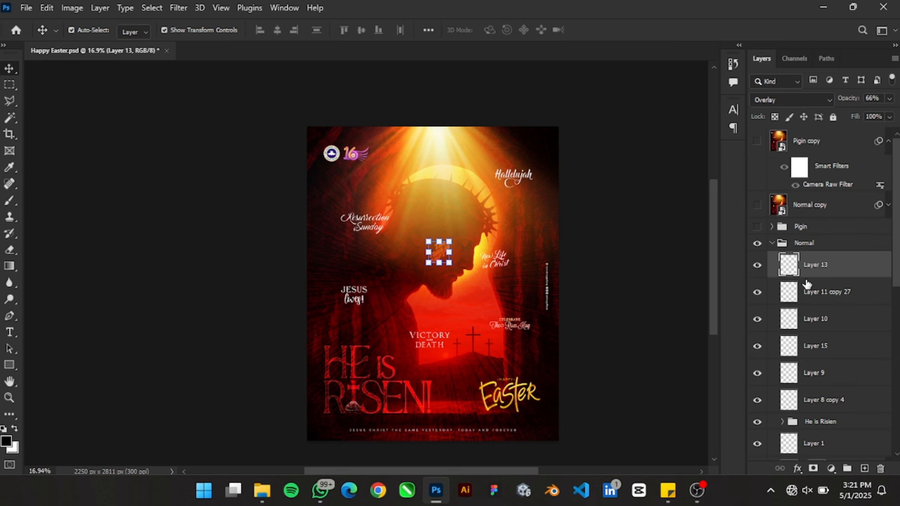
click(771, 243)
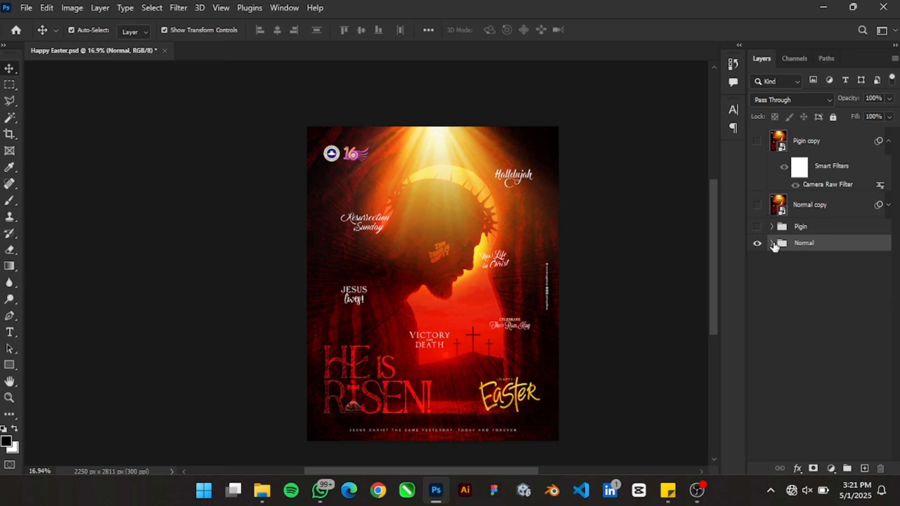
- Compare the flyer with the Pigin group and the Normal copy layer shown and hidden in turn
click(758, 227)
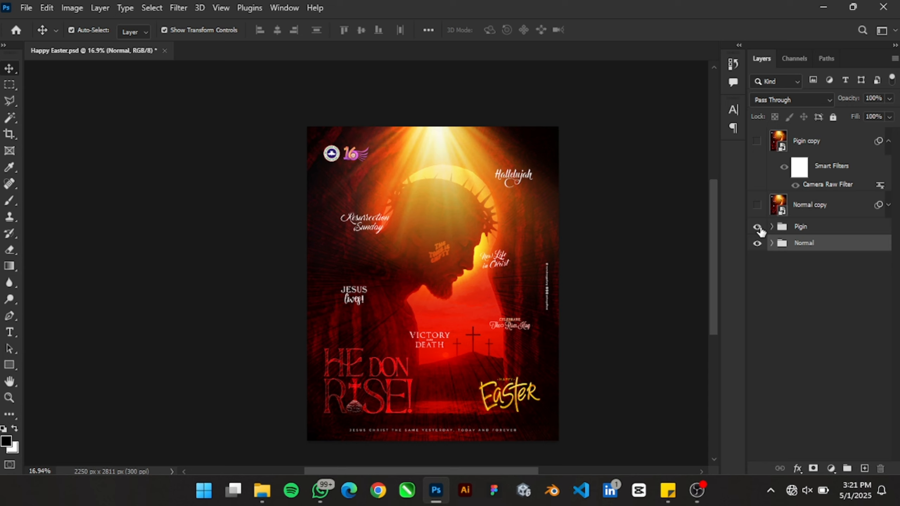
click(758, 228)
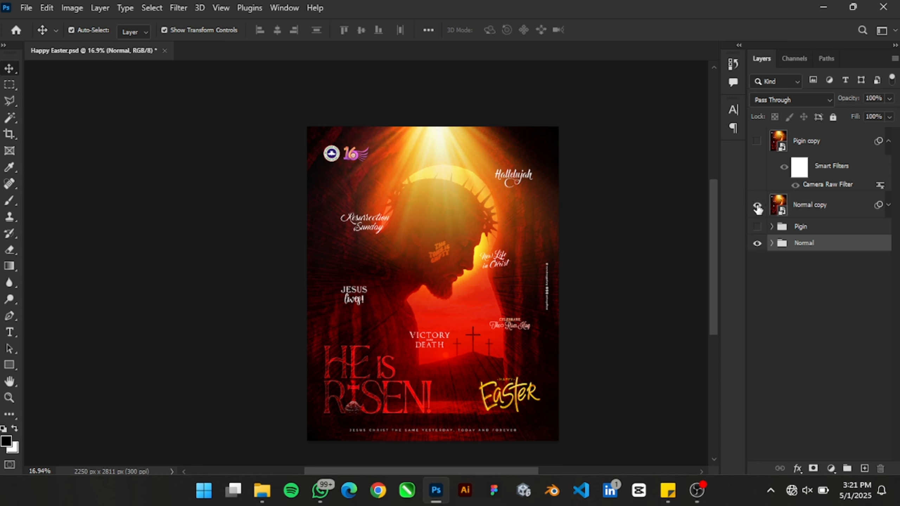
click(758, 208)
click(757, 209)
click(758, 209)
click(758, 209)
- Examine the Normal group's Convert to Smart Object command, Normal copy's smart filters and the available filter commands
right_click(803, 248)
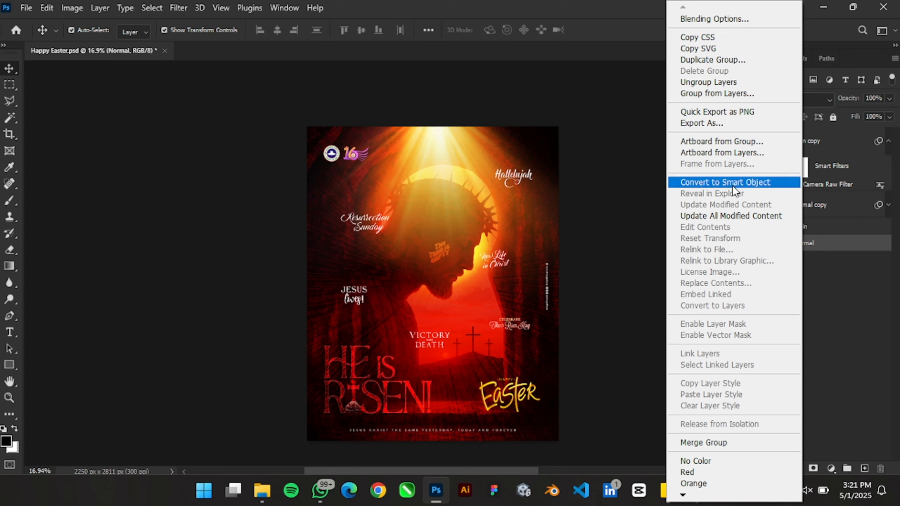
click(874, 319)
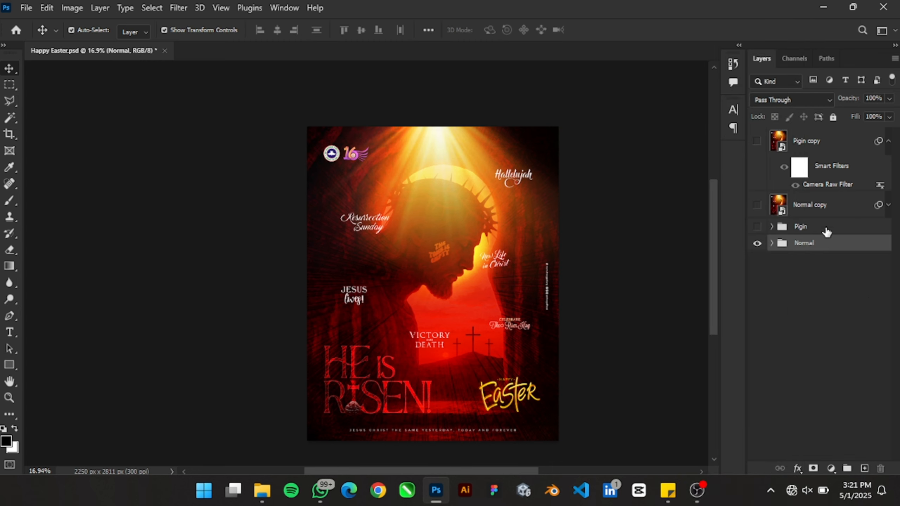
click(889, 205)
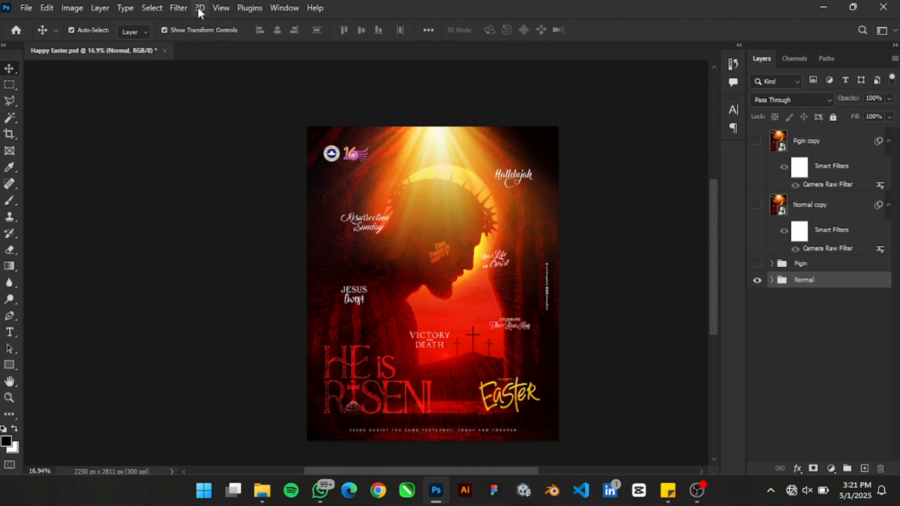
click(178, 8)
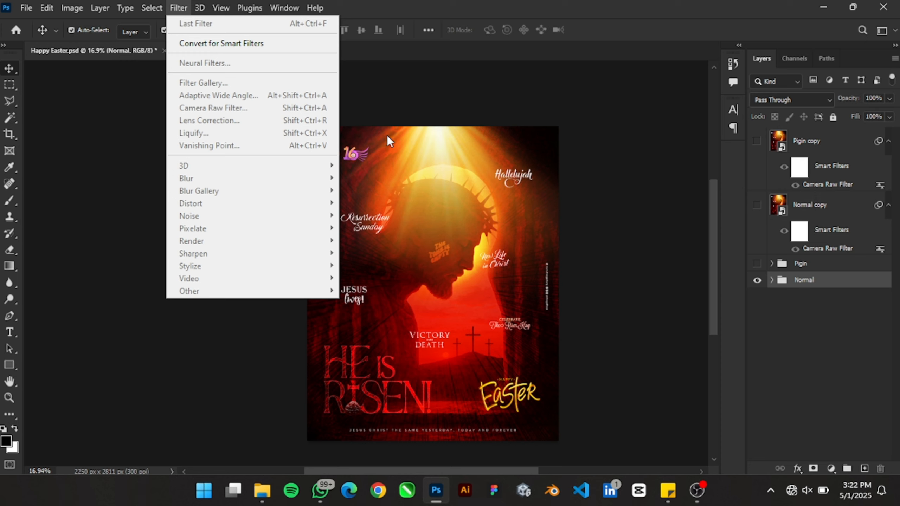
- Examine the Basic adjustments in Normal copy's Camera Raw Filter, including texture, clarity and vibrance, and close it without changes
double_click(827, 247)
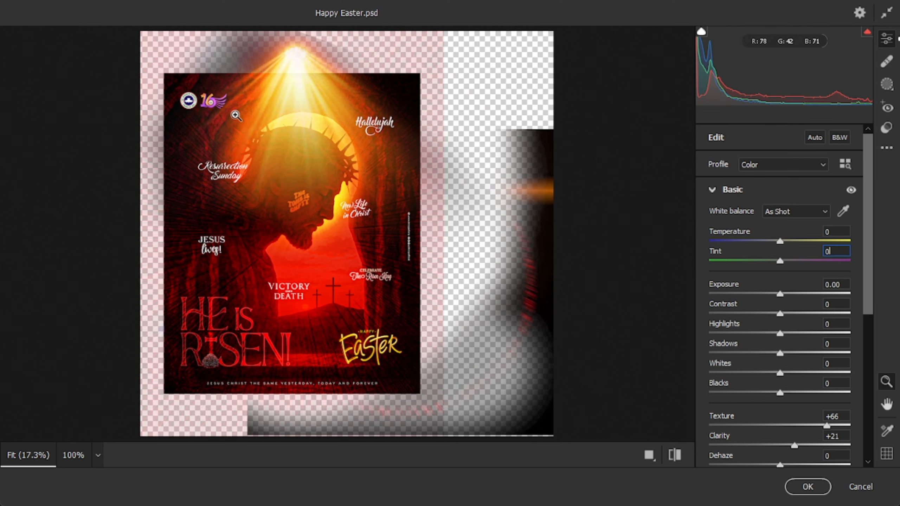
scroll(809, 422, down, 2)
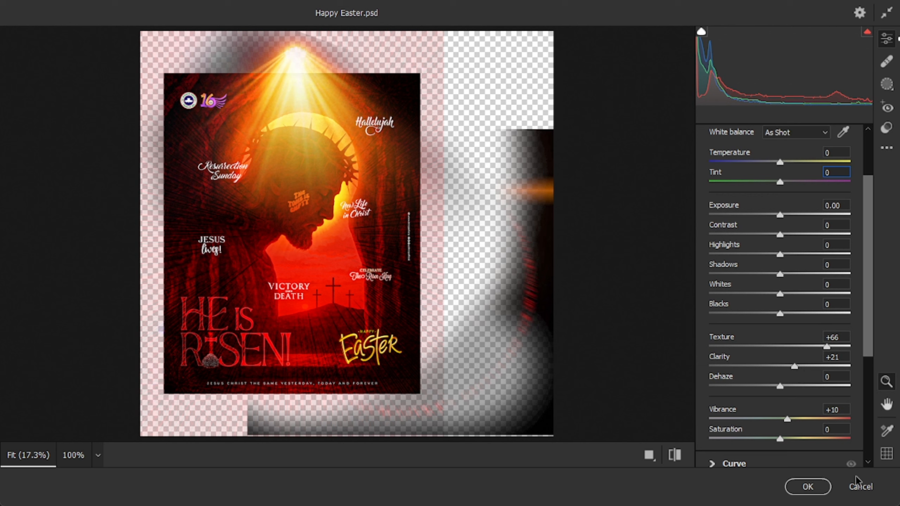
click(860, 487)
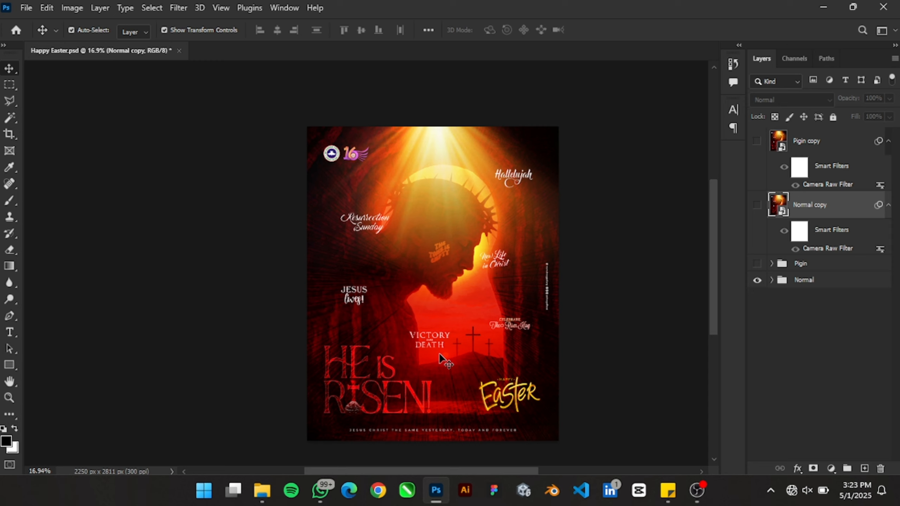
- Fit the whole flyer to the screen and show the Normal copy layer with its Camera Raw Filter
key(z)
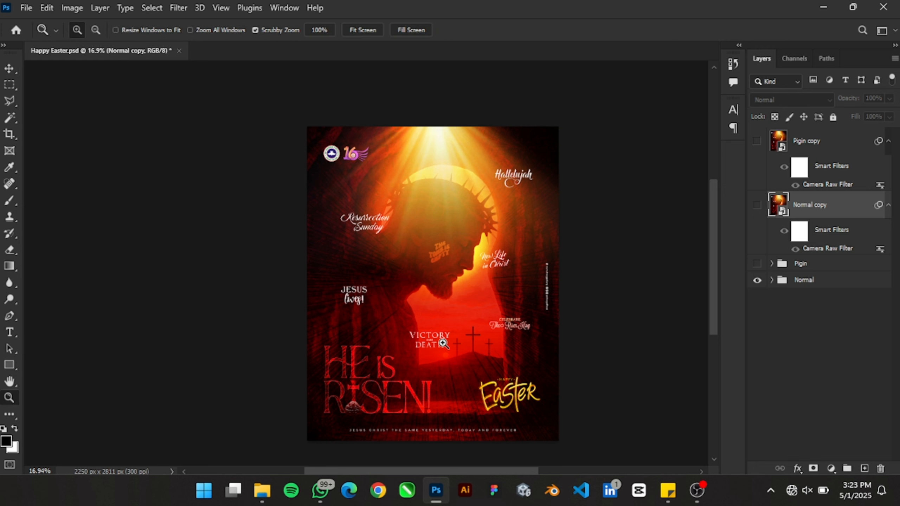
click(358, 31)
key(v)
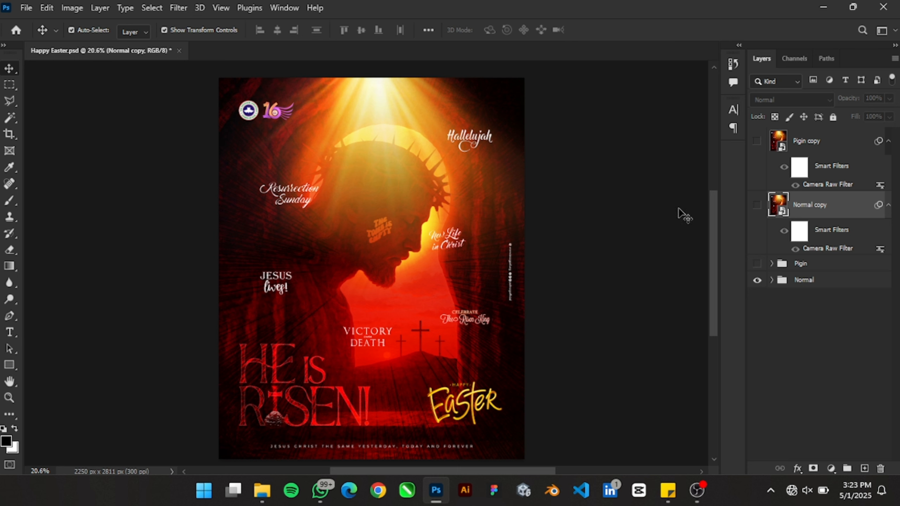
click(757, 206)
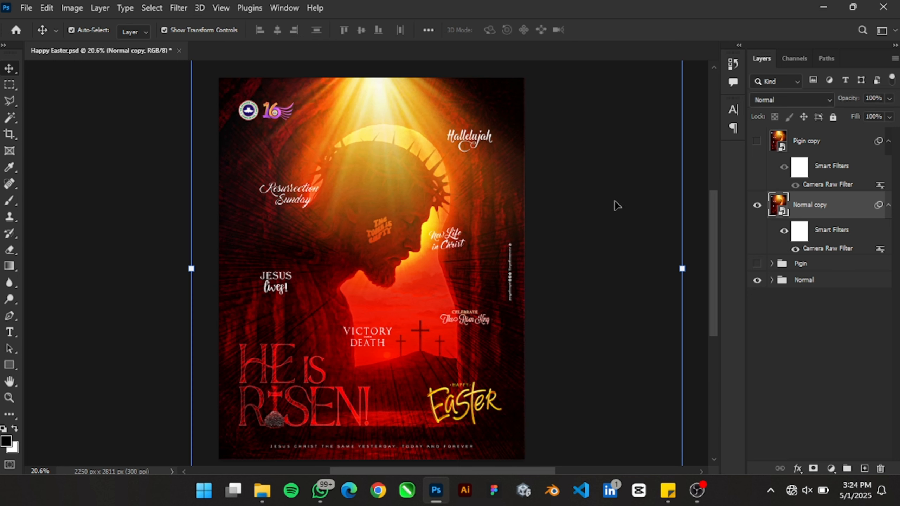